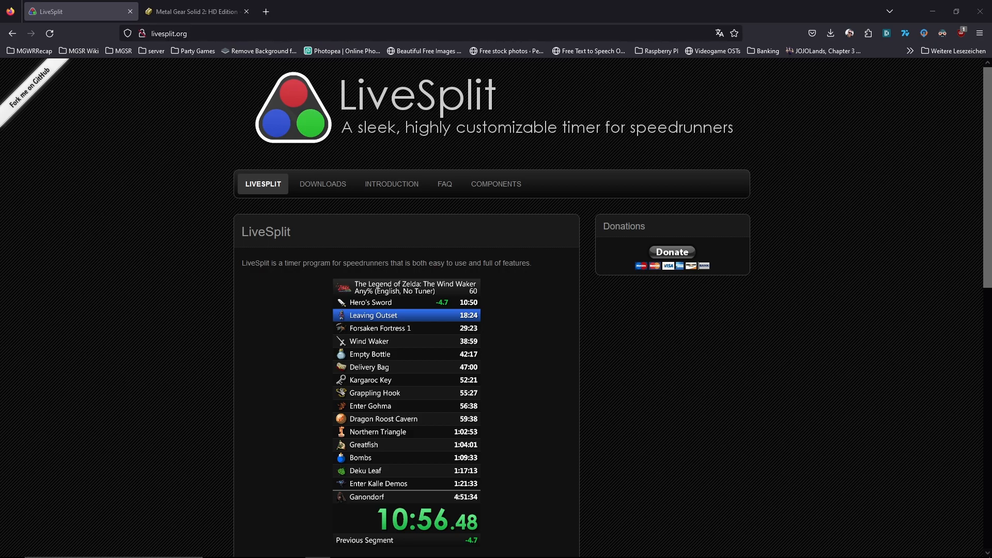
Open the Metal Gear Solid 2: HD Edition leaderboard from its speedrun.com page in a new tab and show the runs played on PC.
click(191, 12)
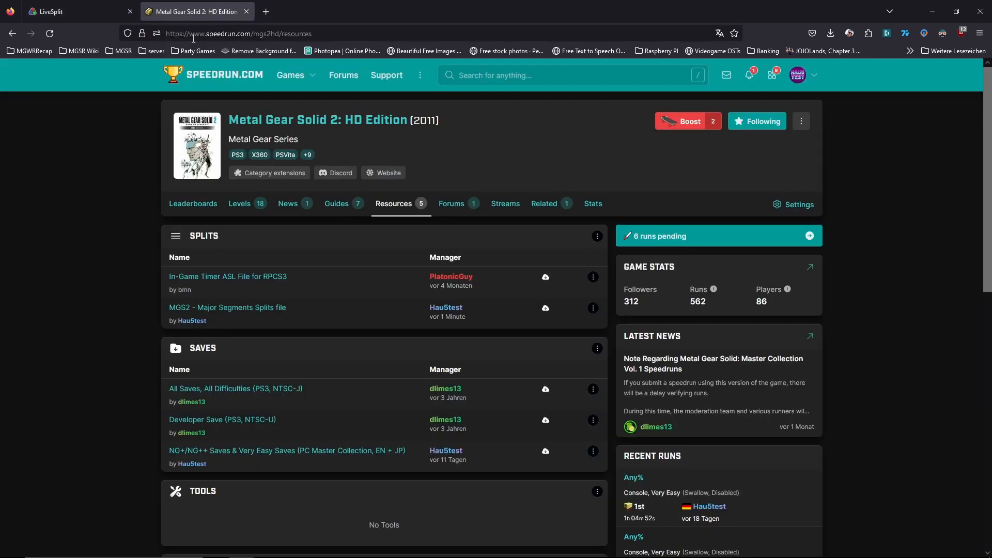
middle_click(349, 124)
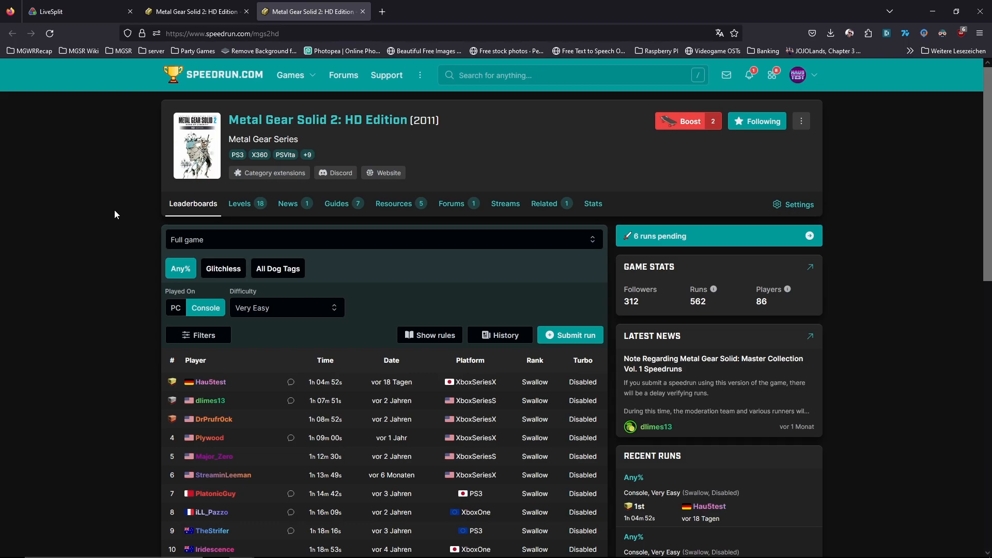
click(176, 307)
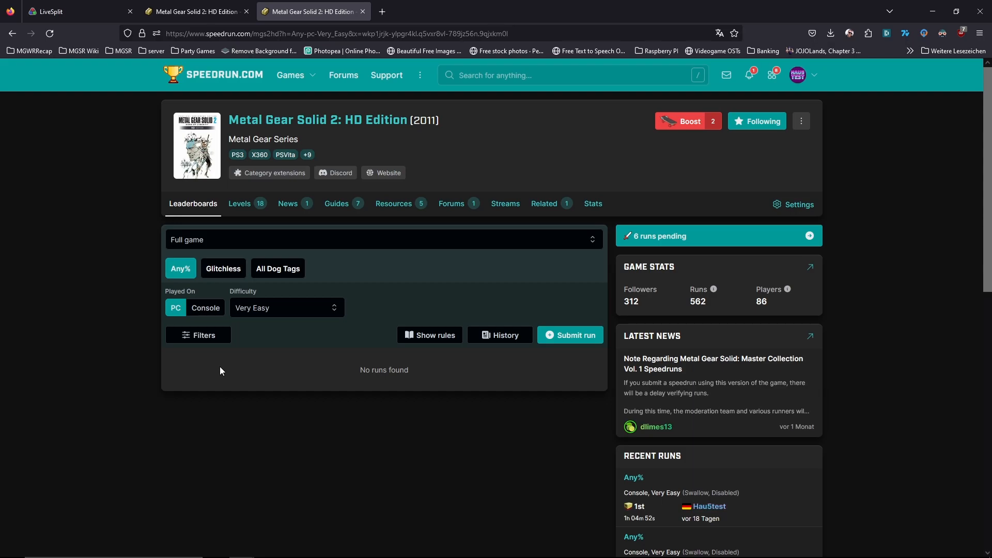
Download LiveSplit 1.8.26 from the downloads page of livesplit.org.
click(77, 15)
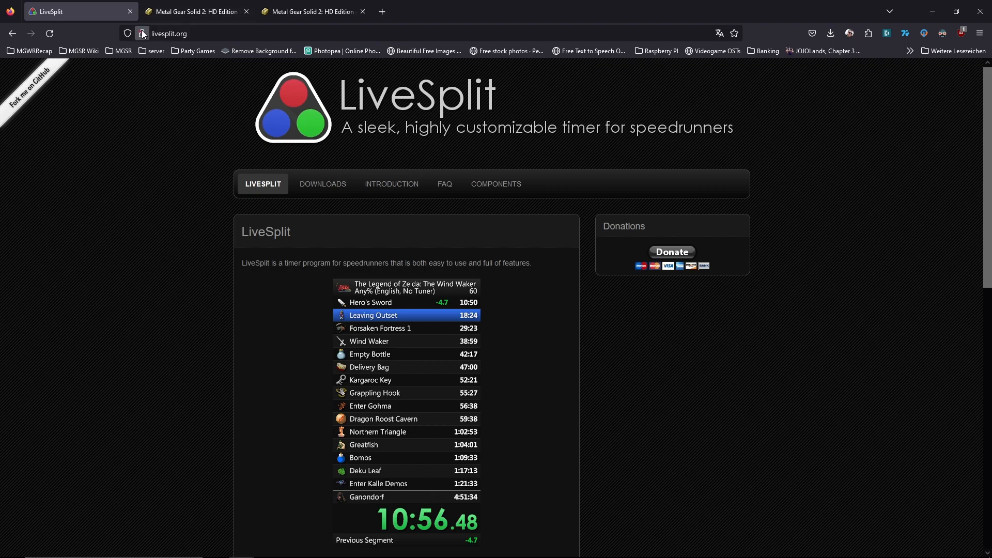
click(323, 188)
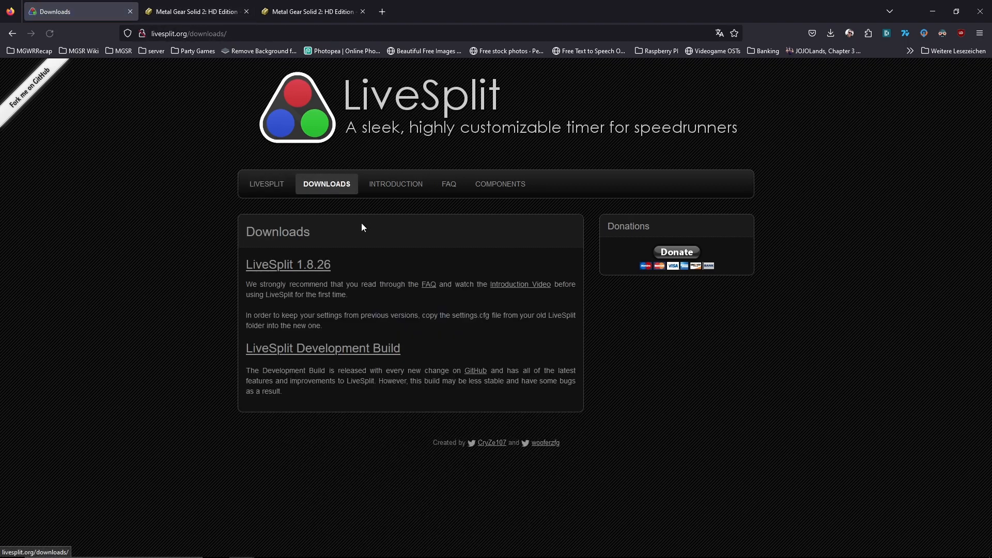
click(314, 271)
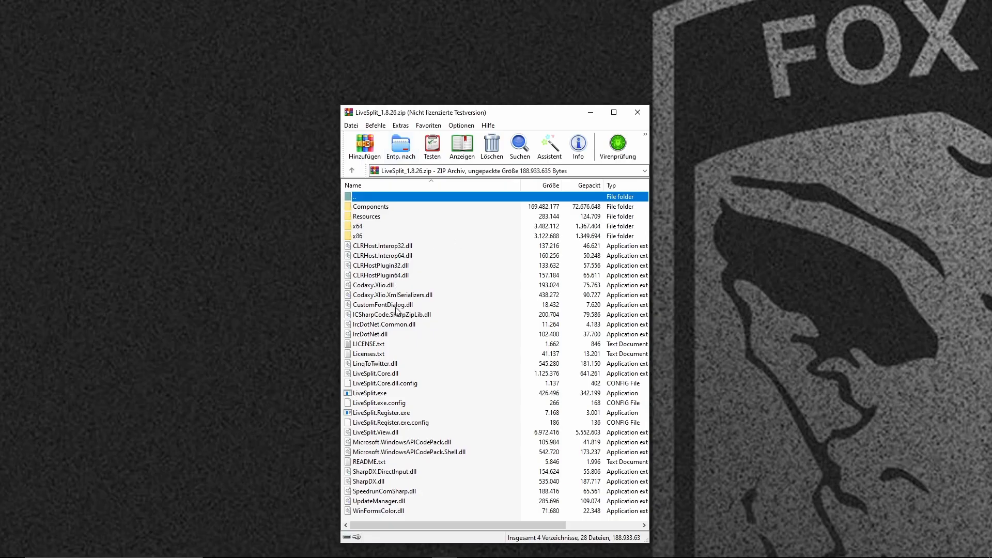
Create a new desktop folder named Livesplit and open it beside the LiveSplit archive.
right_click(113, 243)
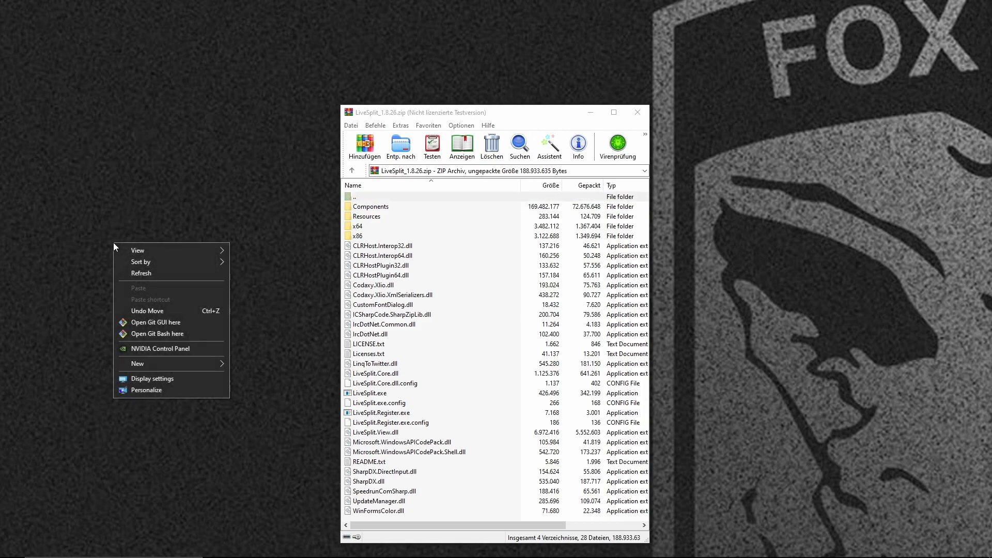
mouse_move(169, 365)
click(248, 368)
text(Livesplit)
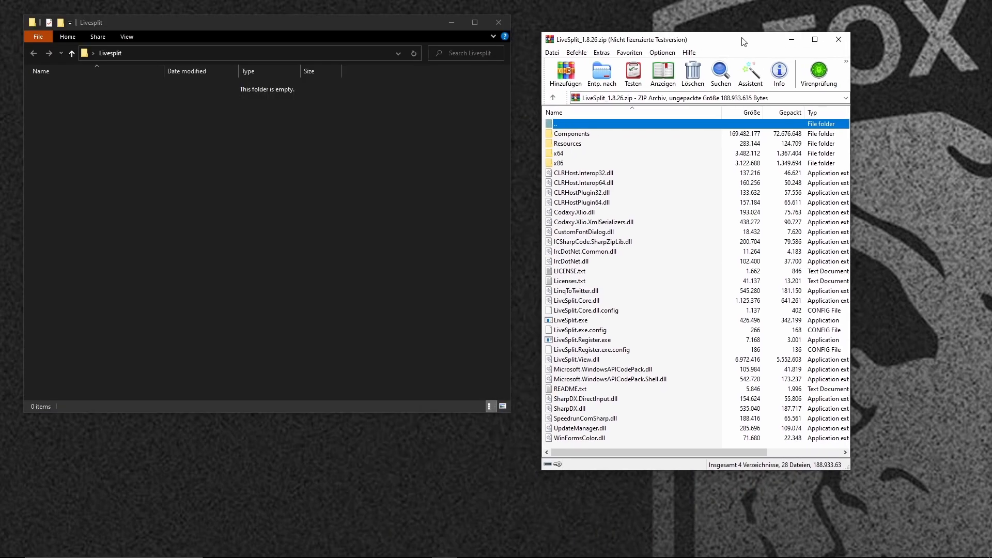
Extract all contents of LiveSplit_1.8.26.zip into the Livesplit folder and close the archive.
click(599, 134)
key(ctrl+a)
drag(589, 242, 368, 250)
click(837, 39)
drag(352, 25, 693, 65)
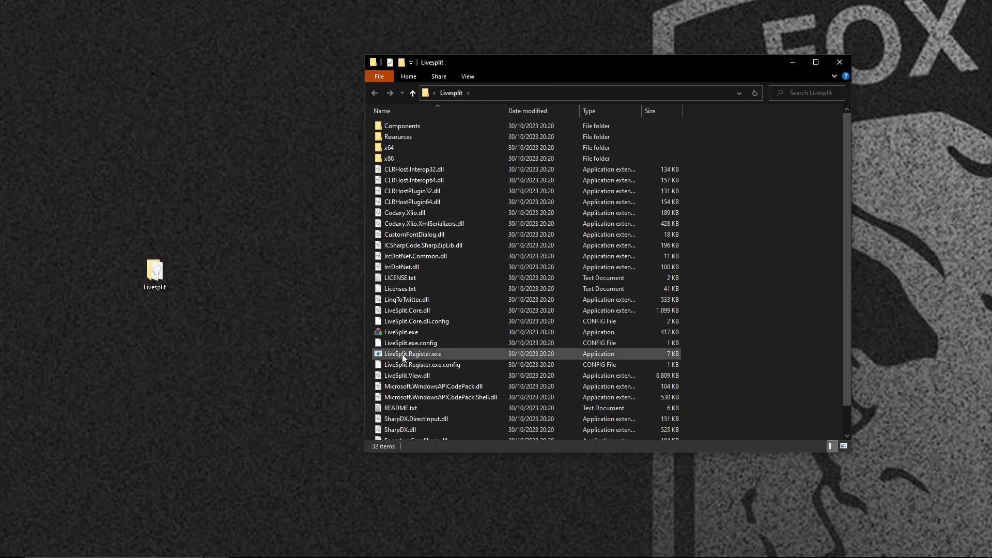
Test-launch LiveSplit.exe from the Livesplit folder, widening its timer slightly, and exit it.
double_click(416, 332)
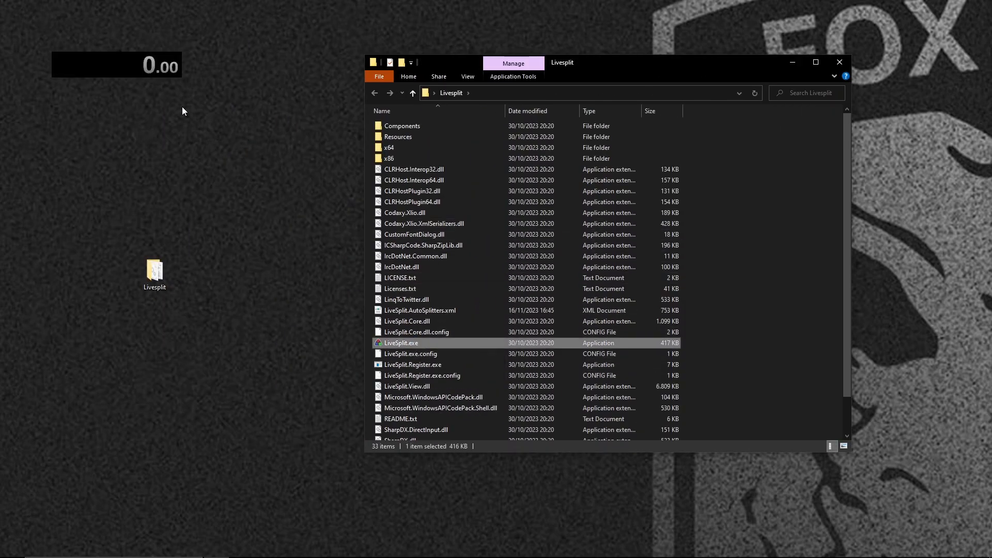
drag(180, 76, 213, 80)
right_click(194, 73)
click(237, 75)
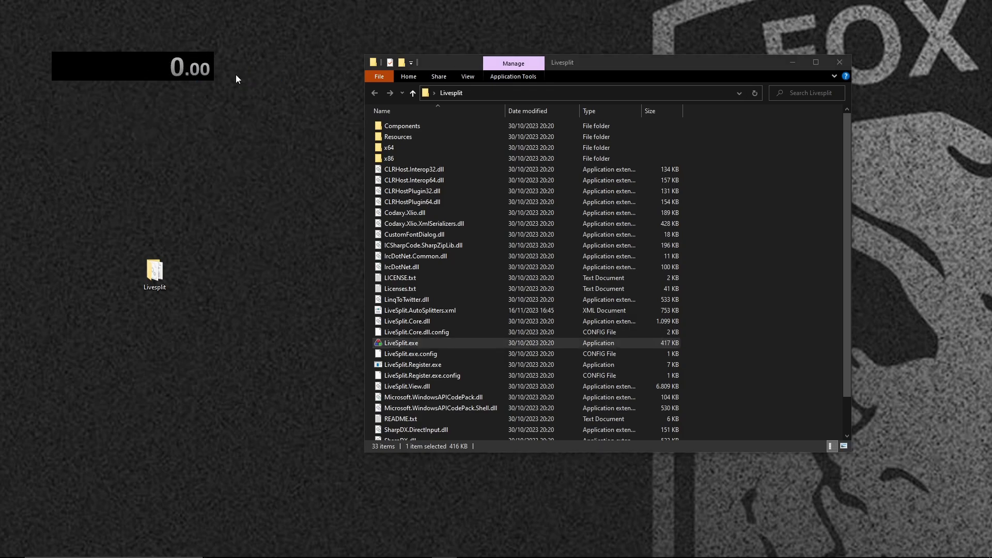
click(466, 403)
right_click(203, 69)
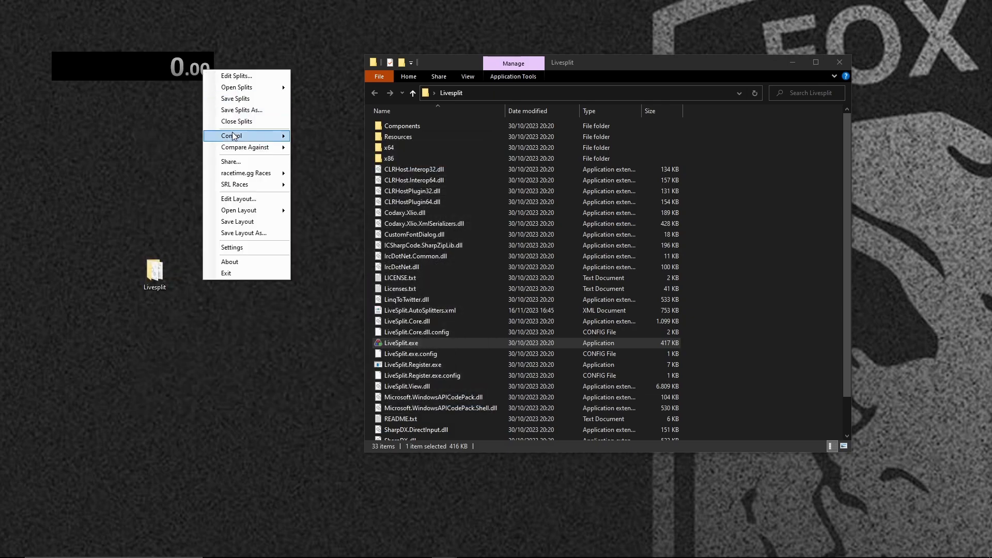
click(247, 275)
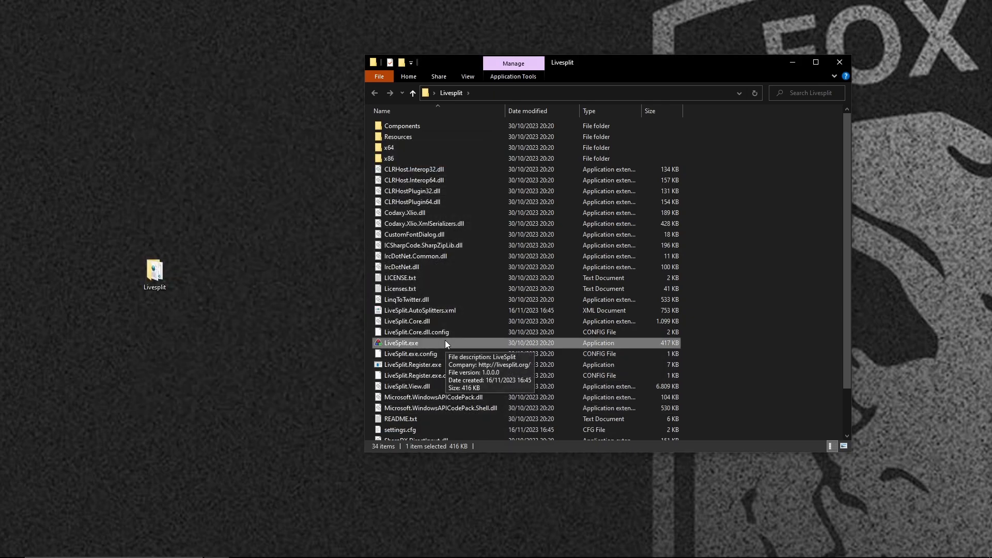
Download the MGS2 - Major Segments Splits file from speedrun.com and place it beside the Livesplit folder on the desktop.
key(alt+Tab)
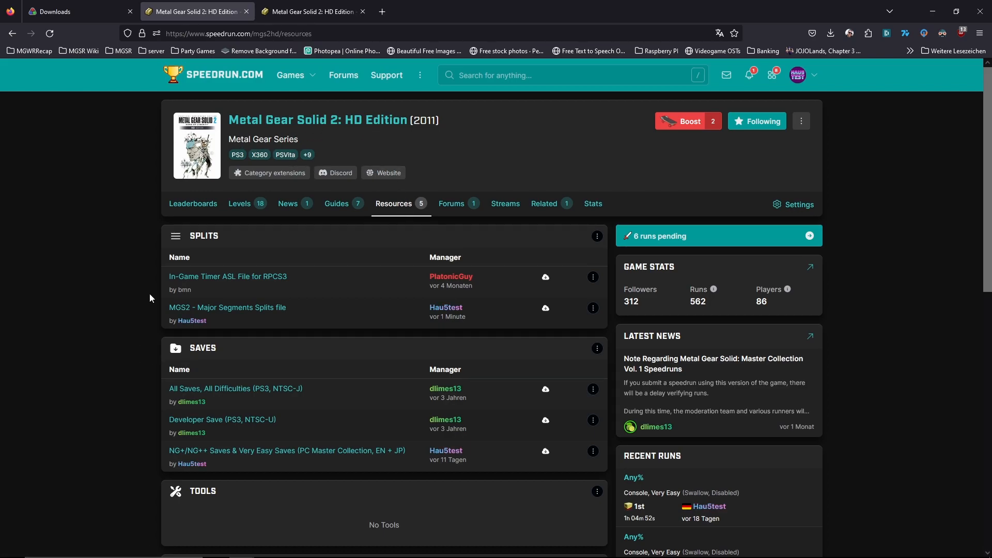
click(264, 312)
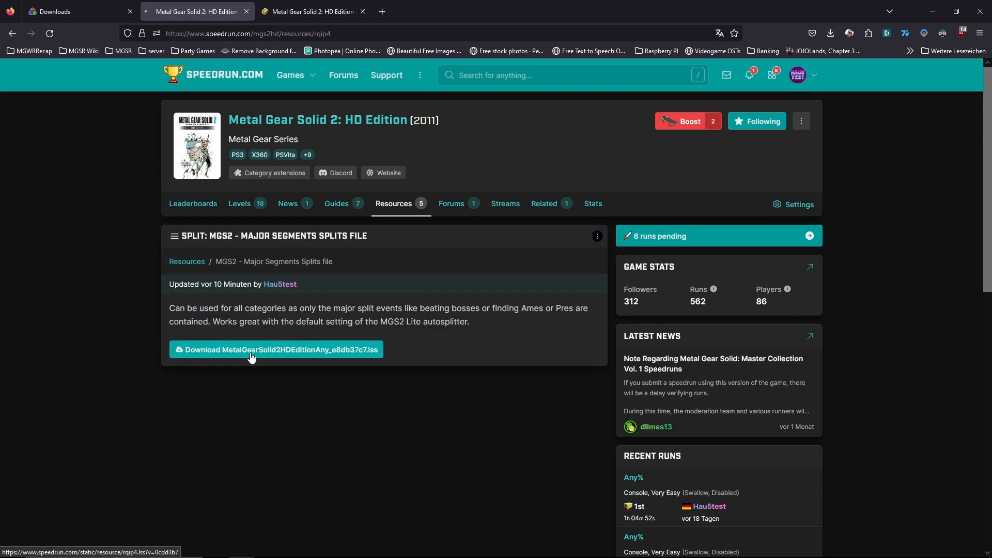
click(252, 356)
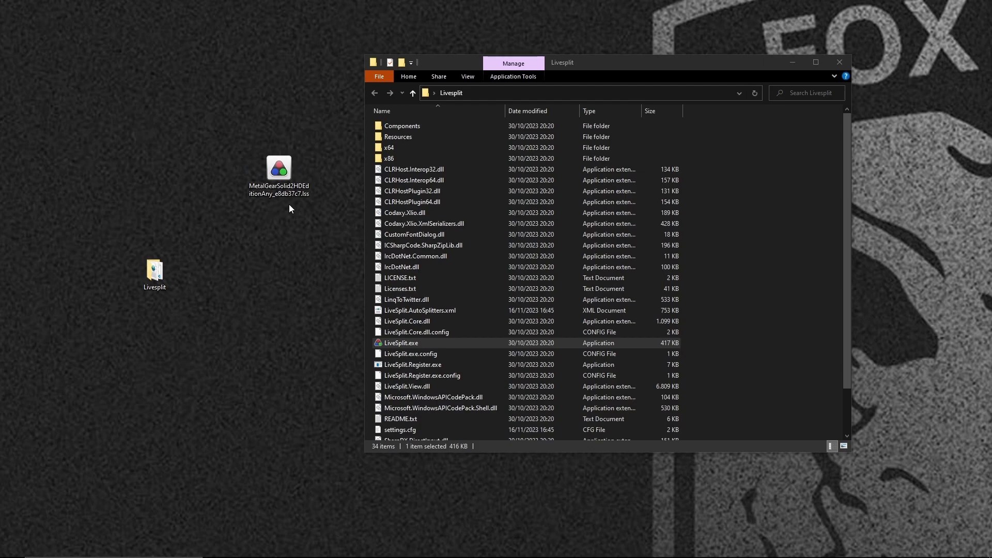
drag(277, 173, 220, 270)
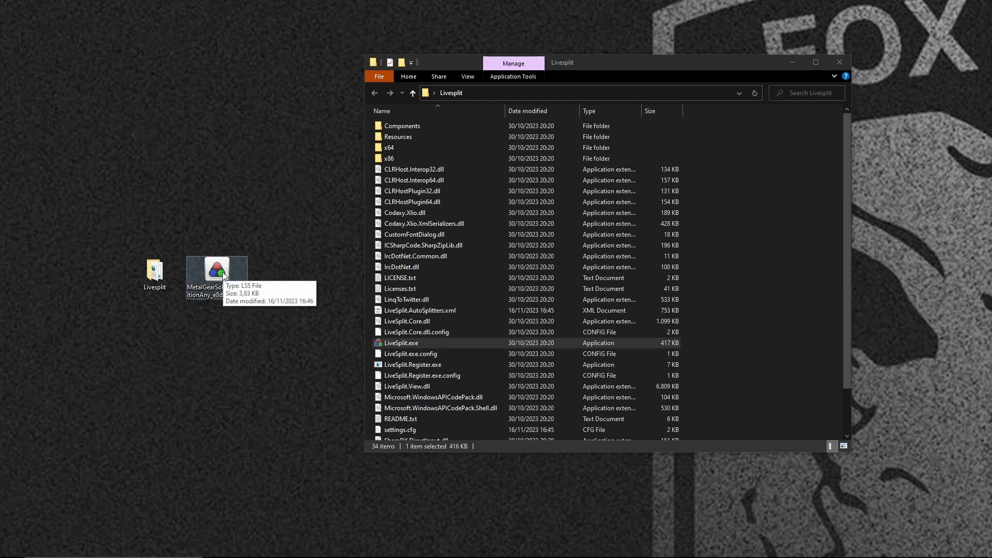
Start LiveSplit, load the splits file MetalGearSolid2HDEditionAny_e8db37c7.lss from the desktop, and enlarge the timer window.
click(400, 342)
right_click(141, 68)
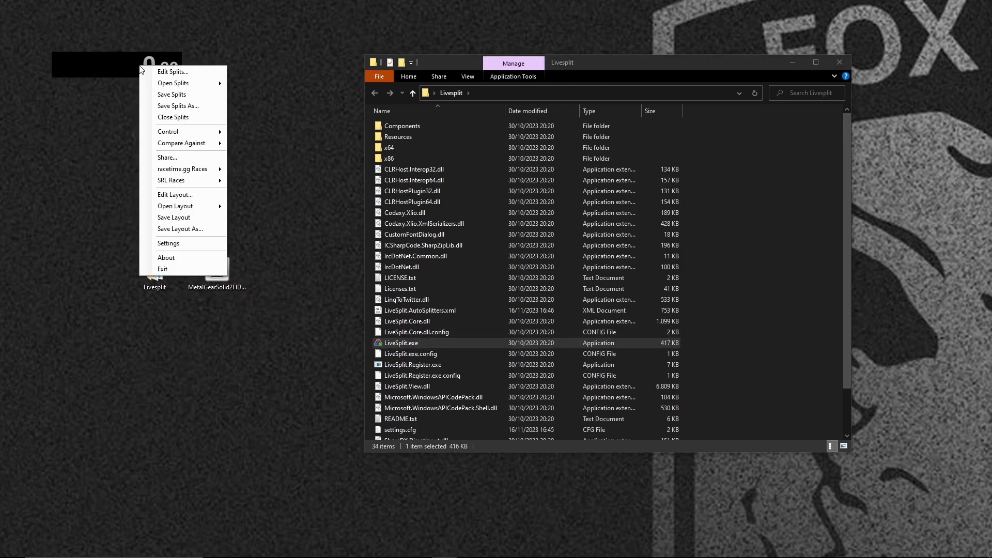
mouse_move(189, 83)
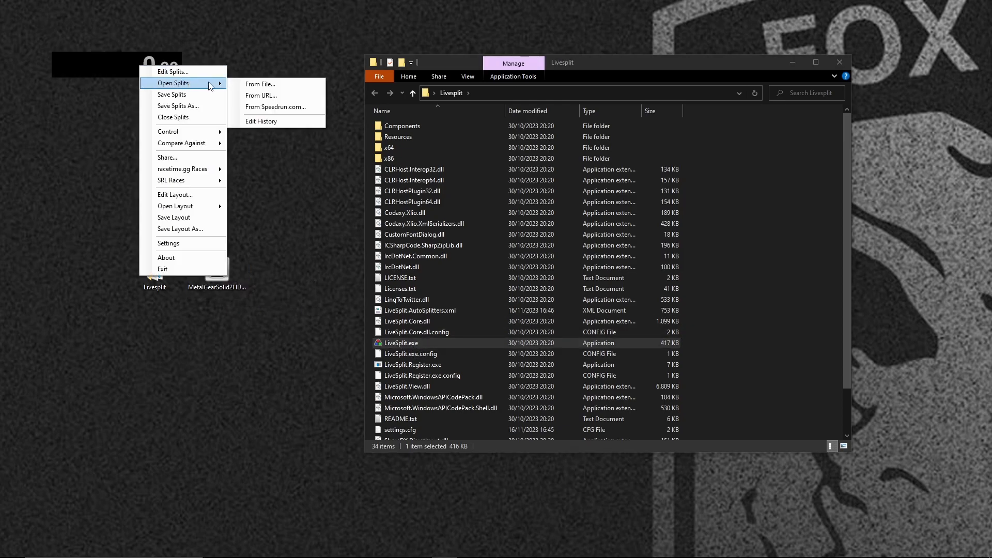
click(251, 84)
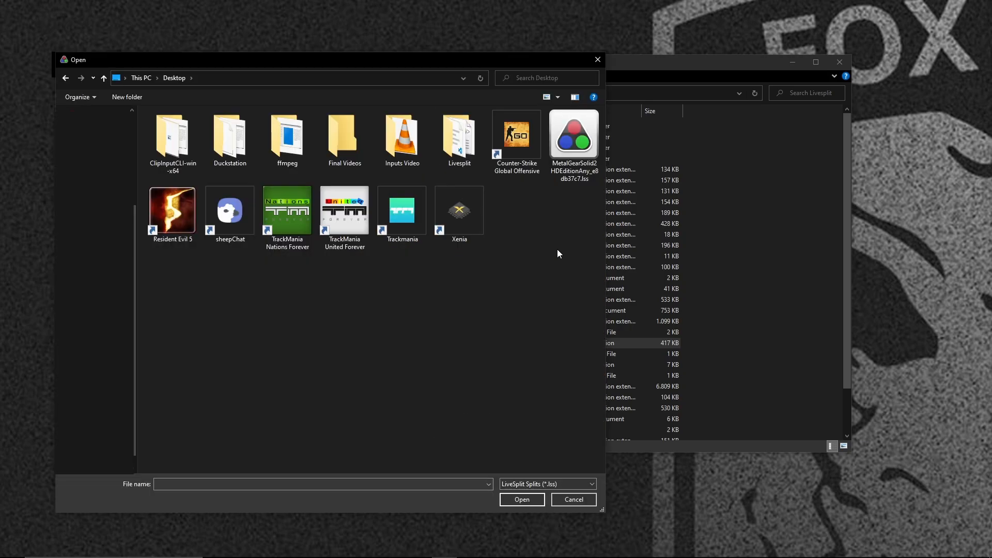
click(581, 176)
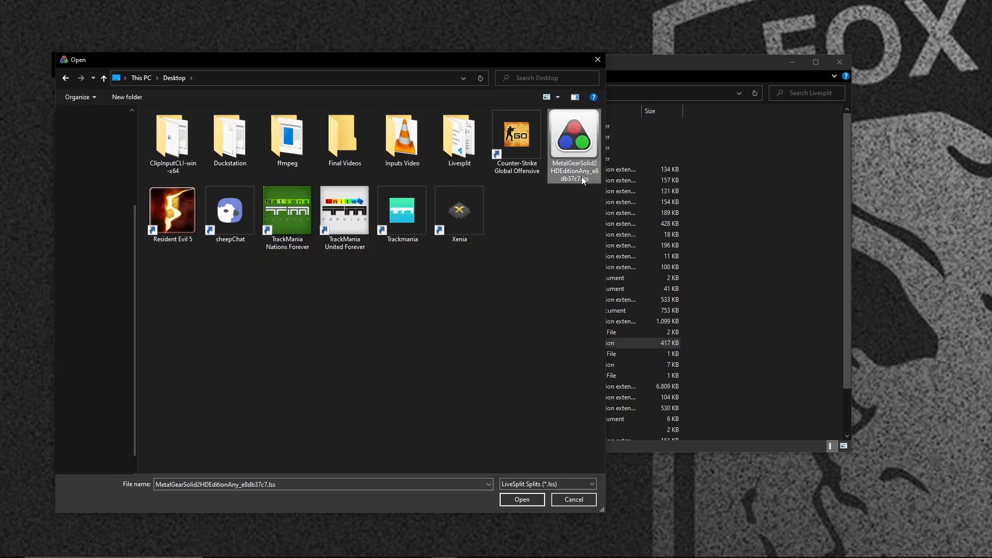
double_click(581, 152)
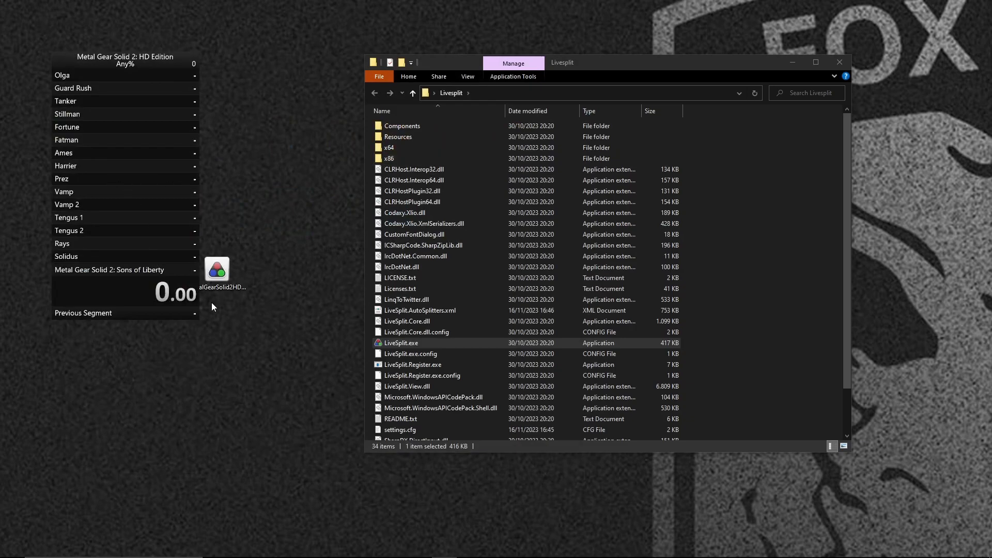
drag(197, 318, 309, 482)
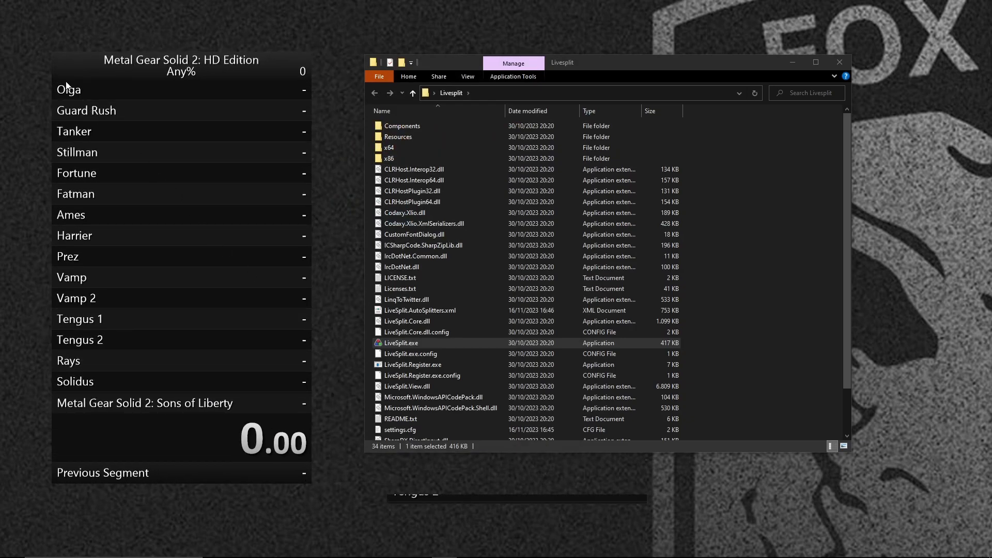
Review the game, category and segment names in the Splits Editor and close it without changes.
right_click(136, 101)
click(155, 106)
drag(244, 37, 545, 52)
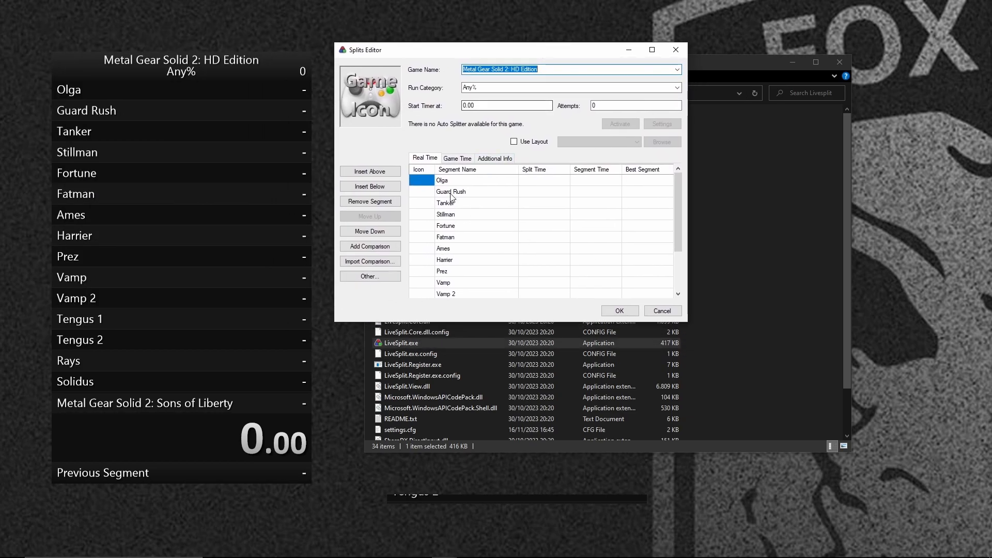
click(662, 310)
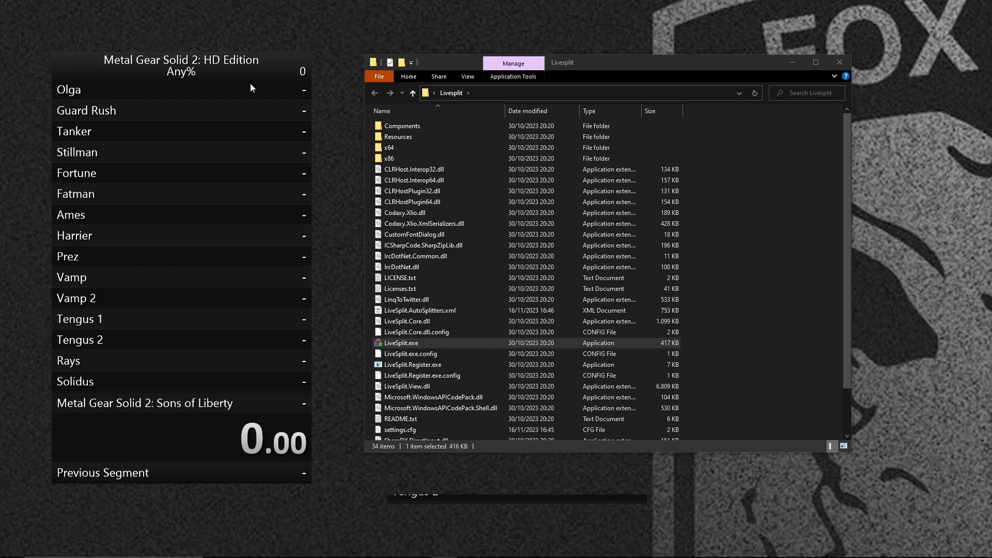
Start the timer for the Metal Gear Solid 2: HD Edition Any% run.
right_click(235, 166)
mouse_move(290, 232)
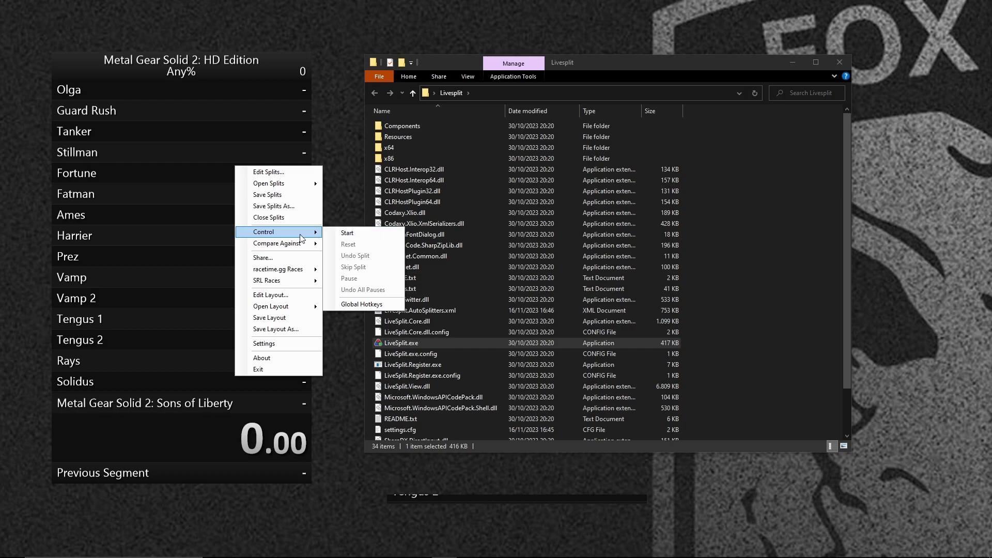
click(348, 233)
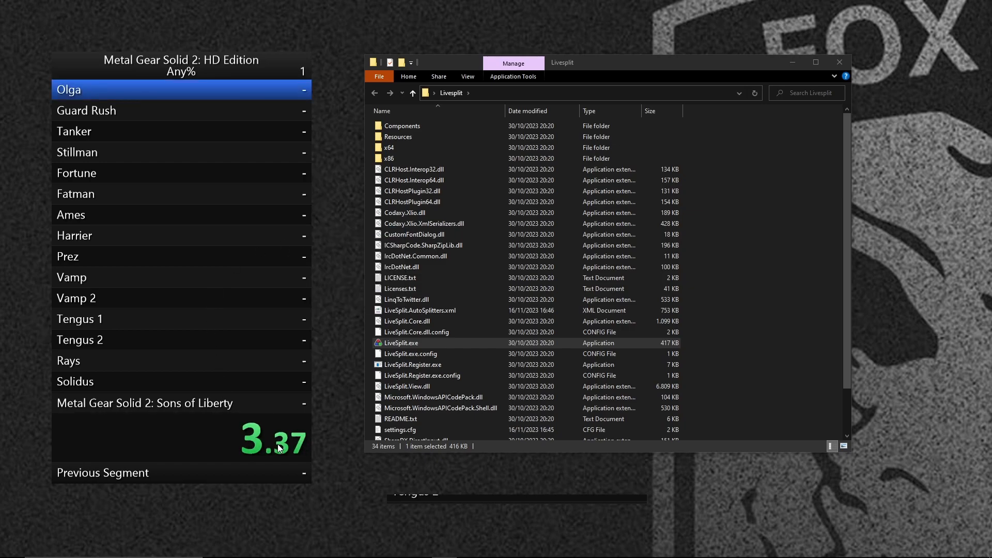
Split the Olga segment and reset the run, updating the best times.
right_click(260, 443)
mouse_move(298, 329)
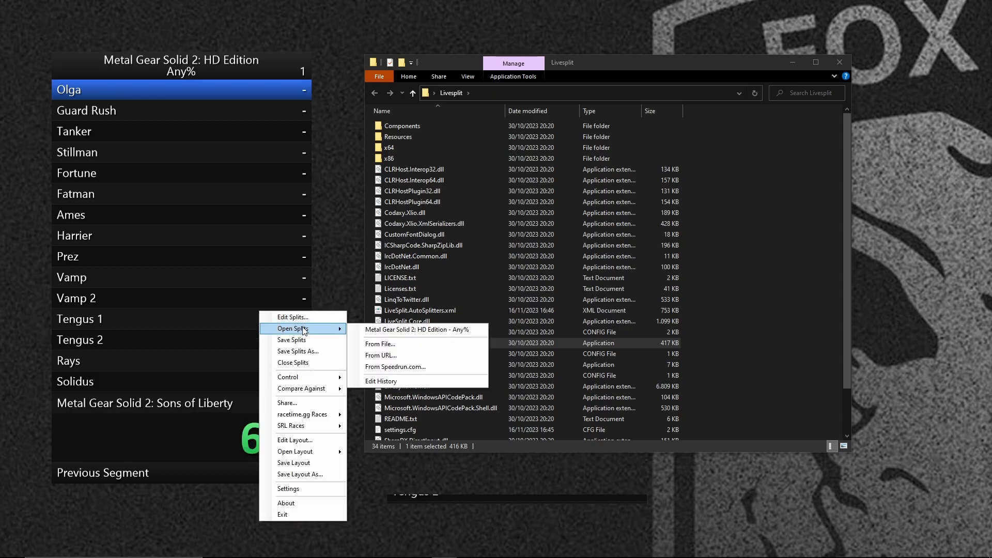
mouse_move(306, 382)
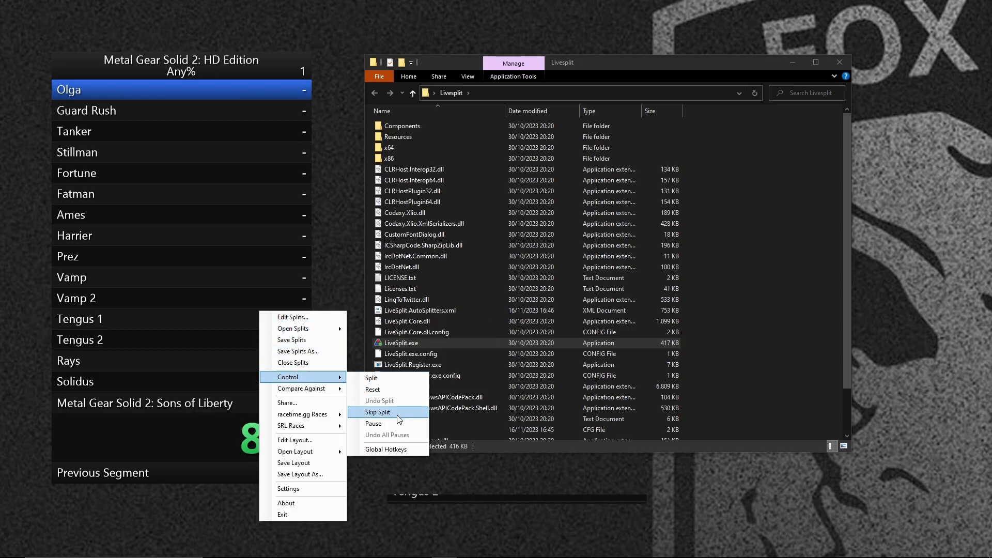
click(393, 378)
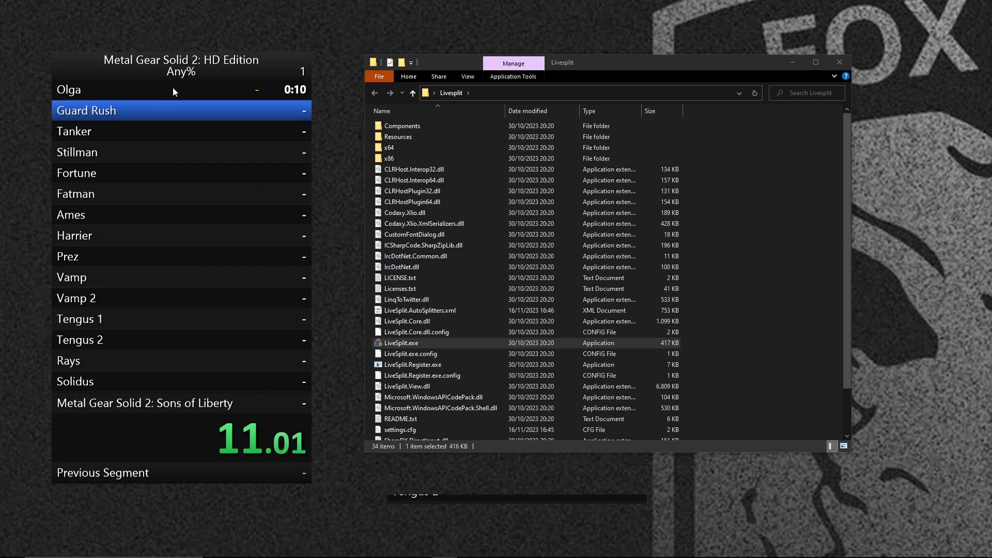
right_click(214, 207)
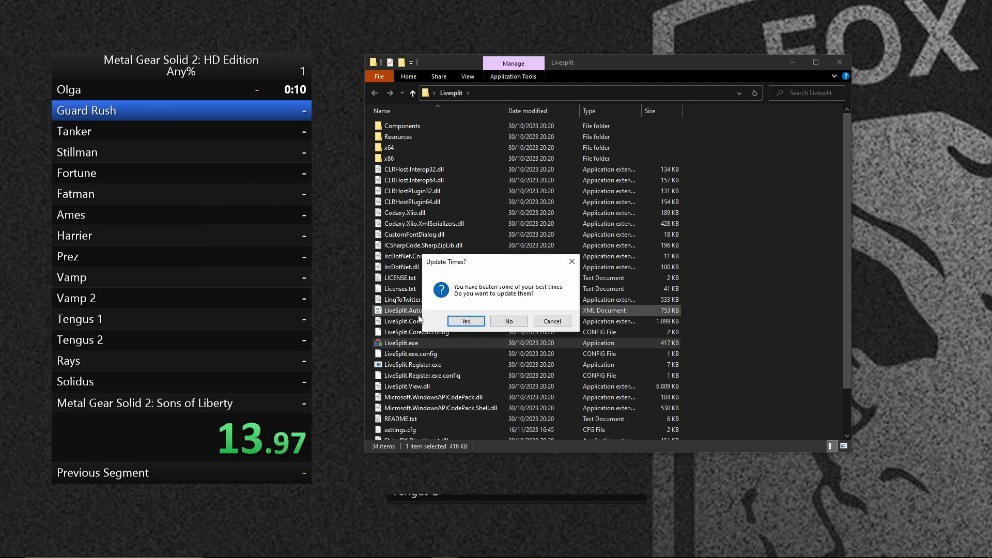
click(471, 323)
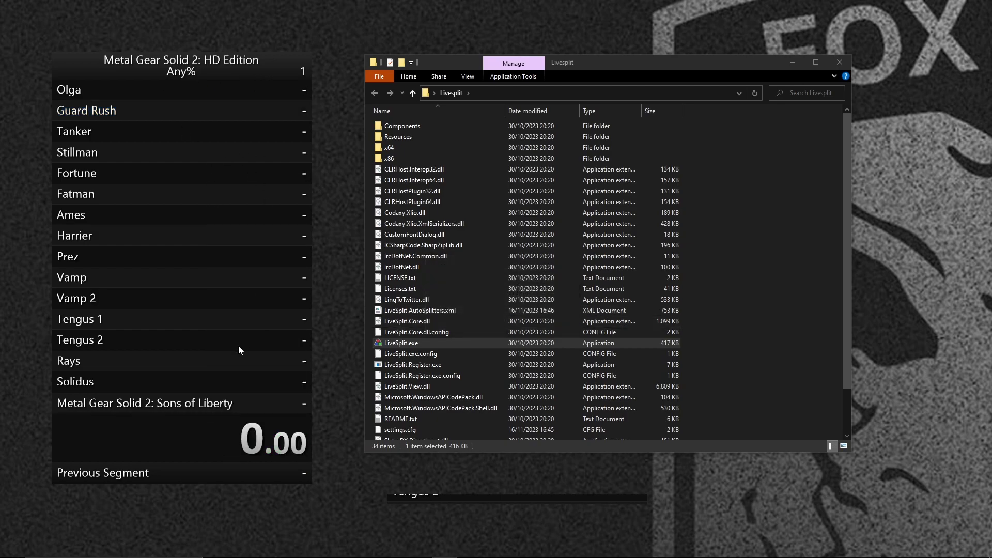
Enable Global Hotkeys in the LiveSplit settings.
right_click(276, 376)
right_click(230, 125)
mouse_move(271, 267)
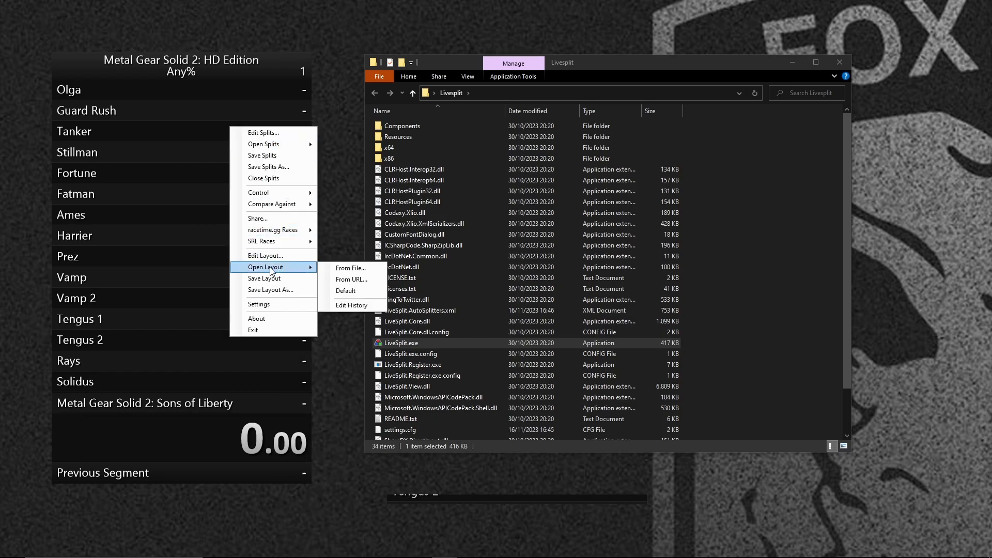
click(262, 304)
drag(136, 47, 408, 60)
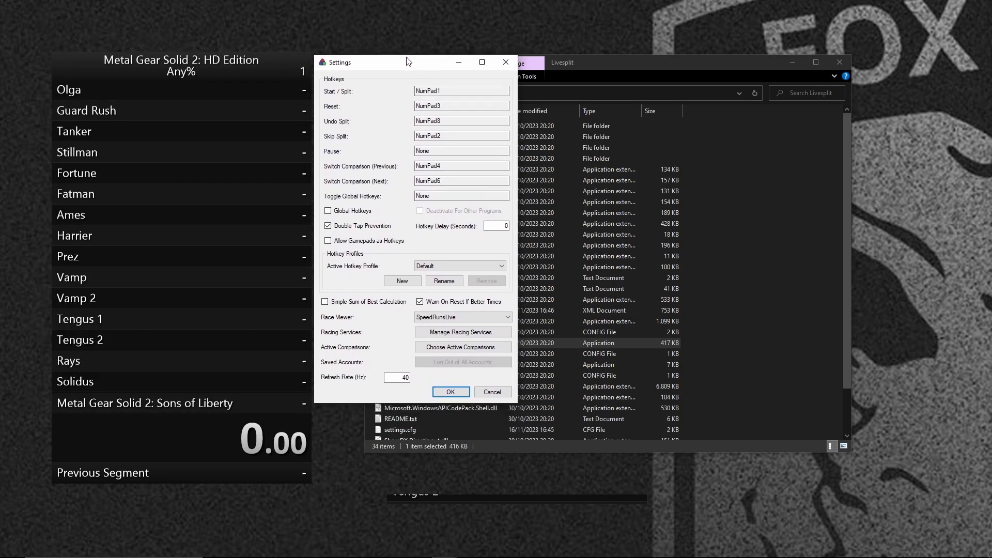
click(328, 211)
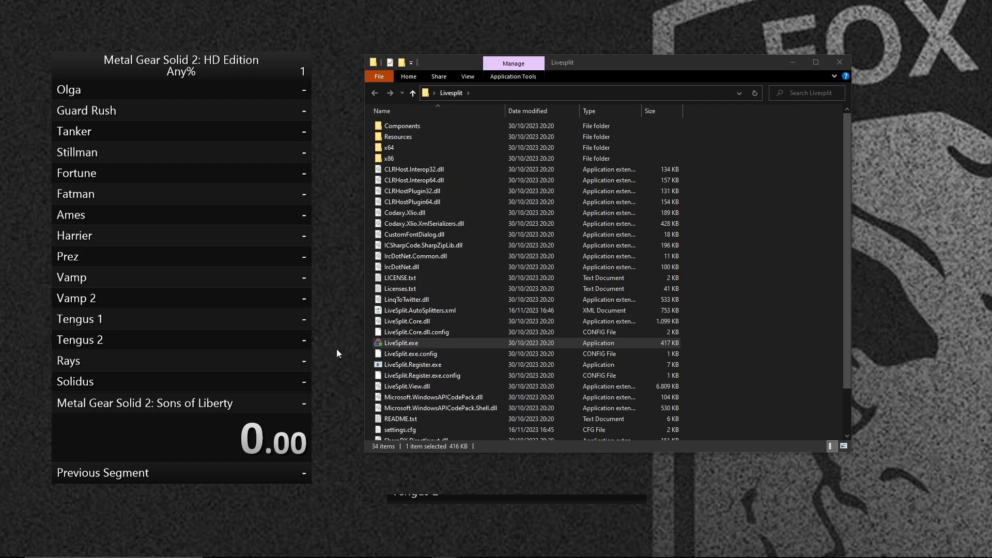
Time a test run through the Olga, Guard Rush and Tanker splits and reset it without updating the best times.
key(KP_1)
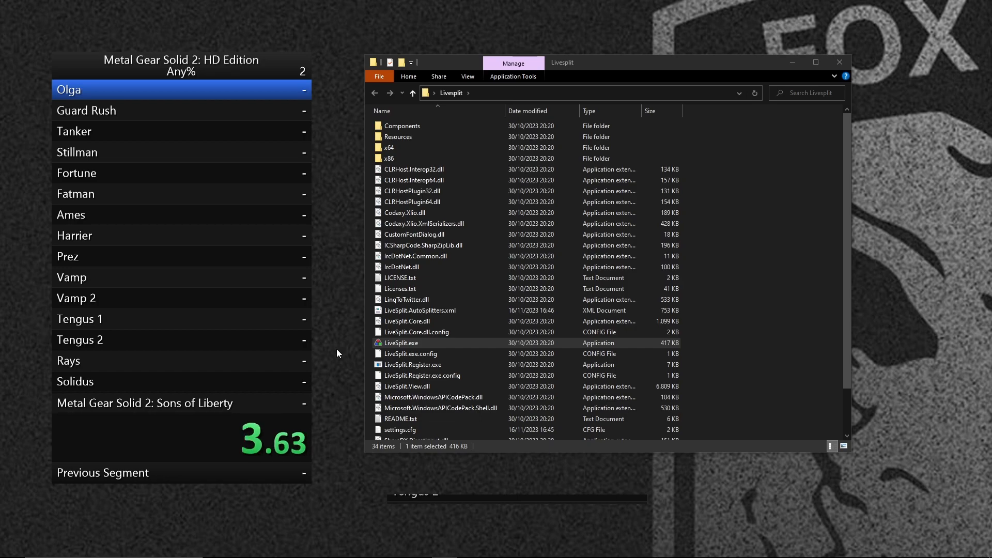
key(KP_1)
key(KP_1)
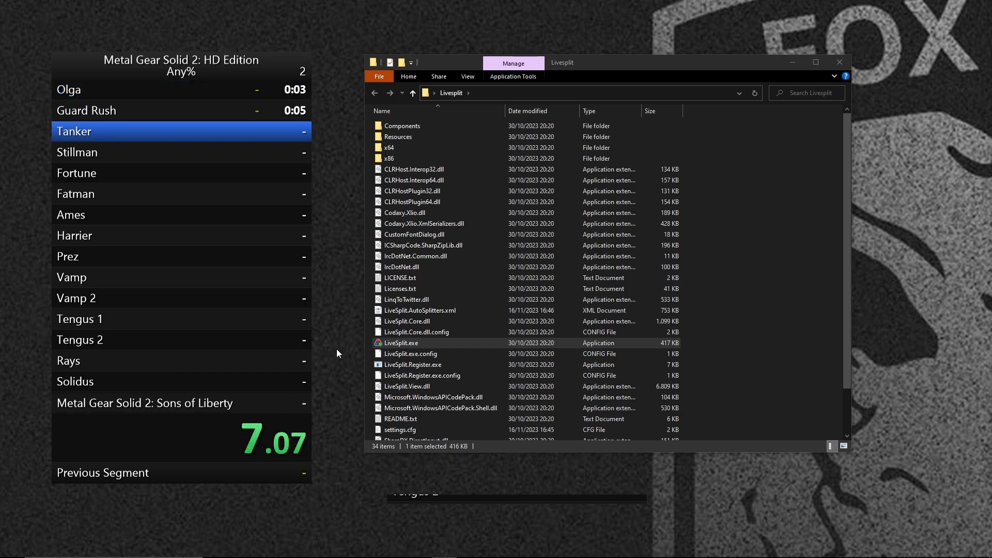
key(KP_1)
key(KP_3)
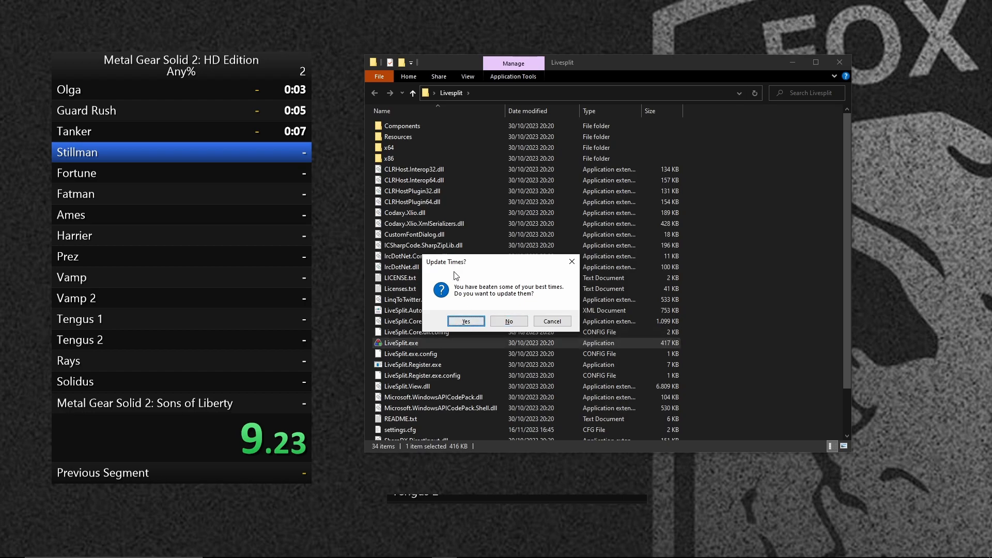
click(511, 321)
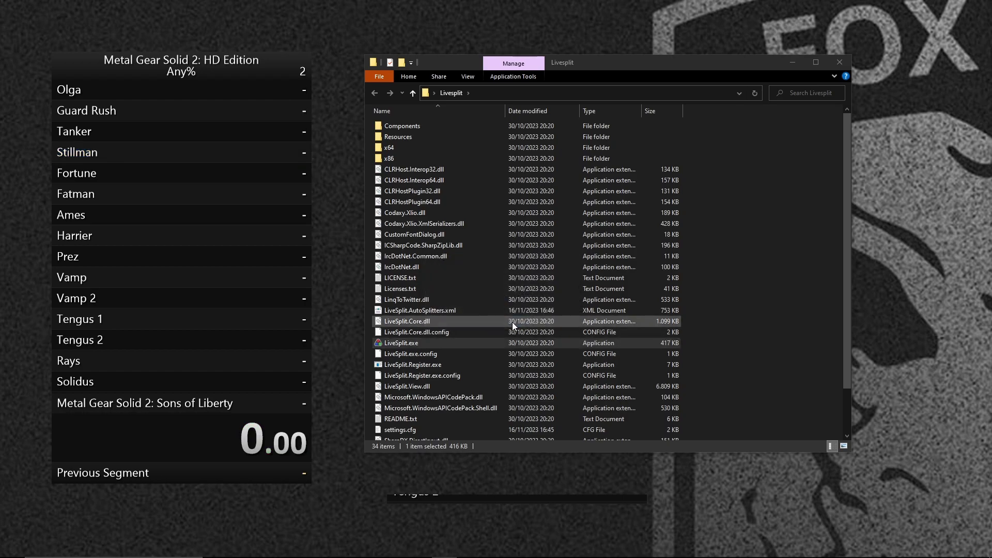
Add a Detailed Timer below the Timer in the layout and confirm the layout.
right_click(237, 324)
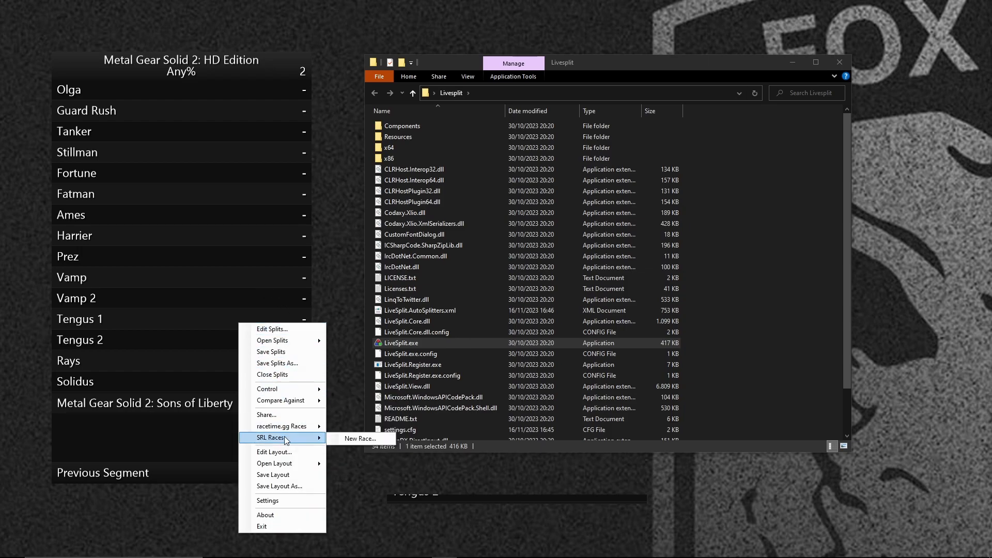
click(279, 453)
drag(422, 87, 452, 66)
click(356, 94)
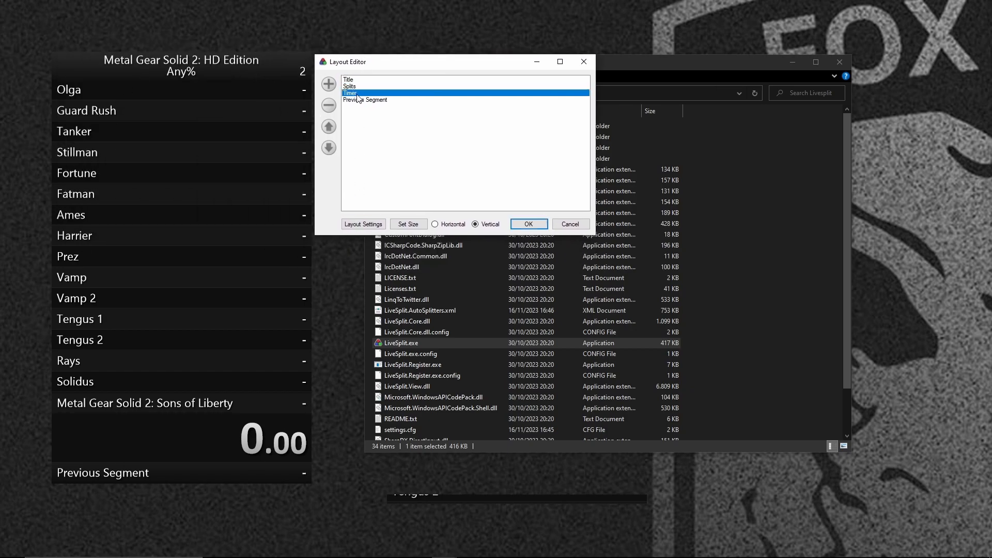
click(328, 83)
mouse_move(379, 83)
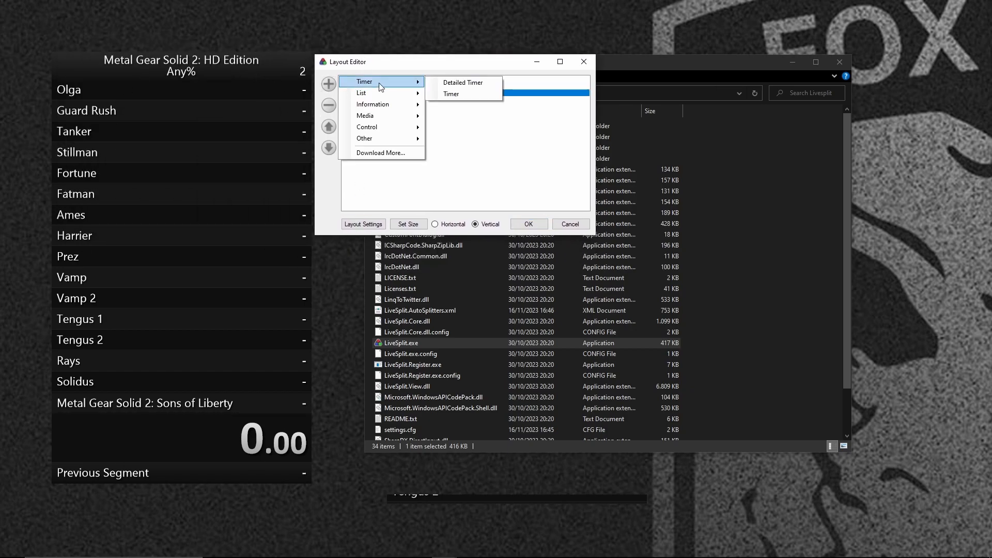
click(484, 83)
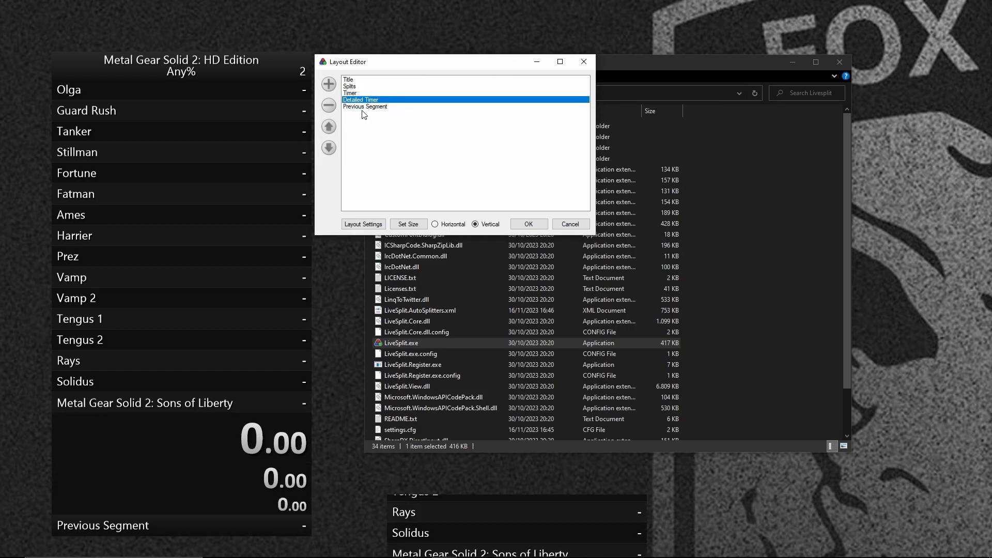
click(527, 223)
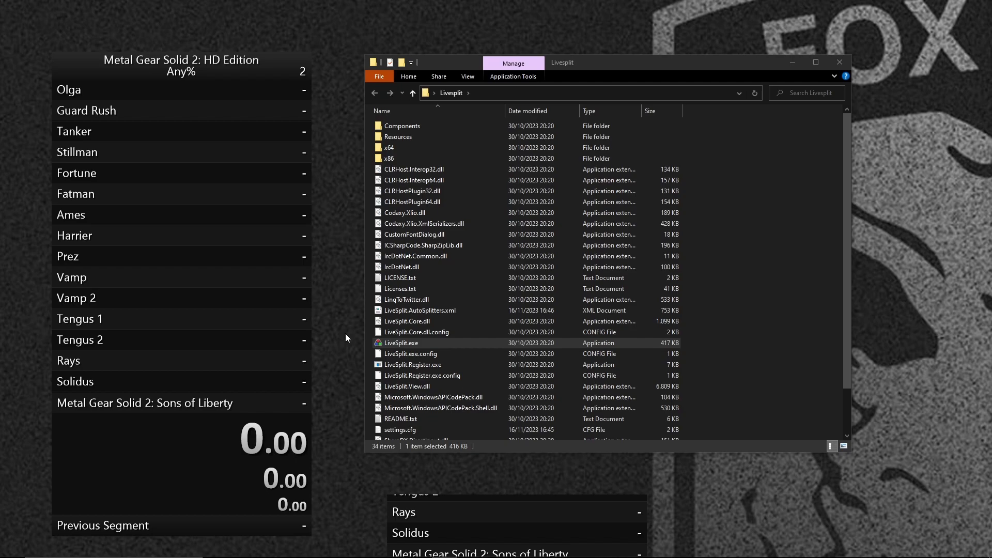
Start another test run and split the Olga and Guard Rush segments.
key(KP_1)
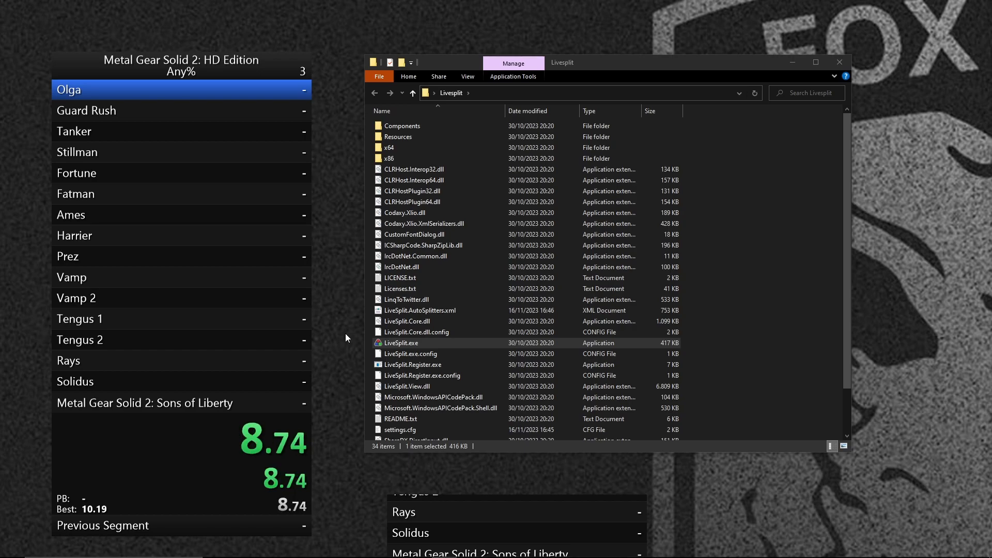
key(KP_1)
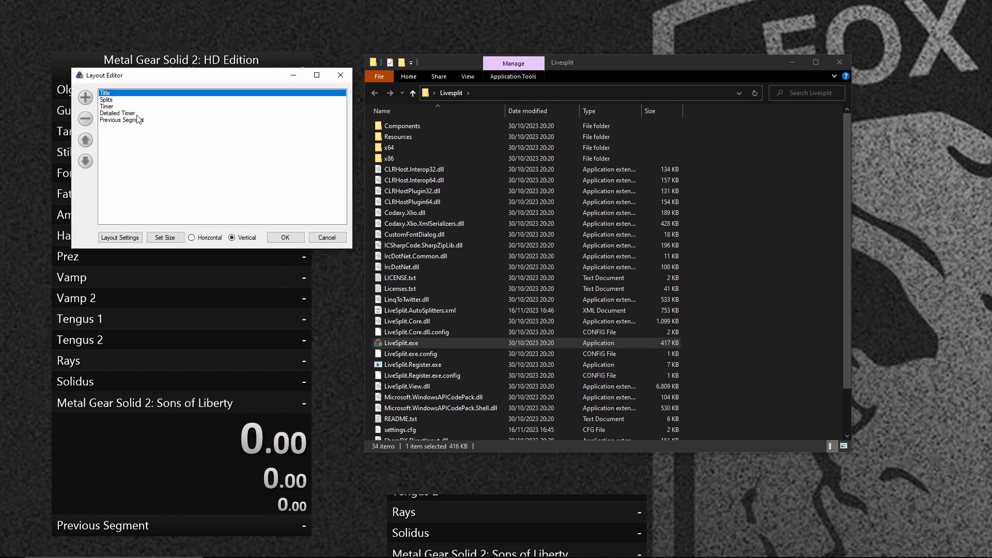
Remove the plain Timer component from the layout, keeping the Detailed Timer.
click(115, 107)
click(85, 118)
click(291, 238)
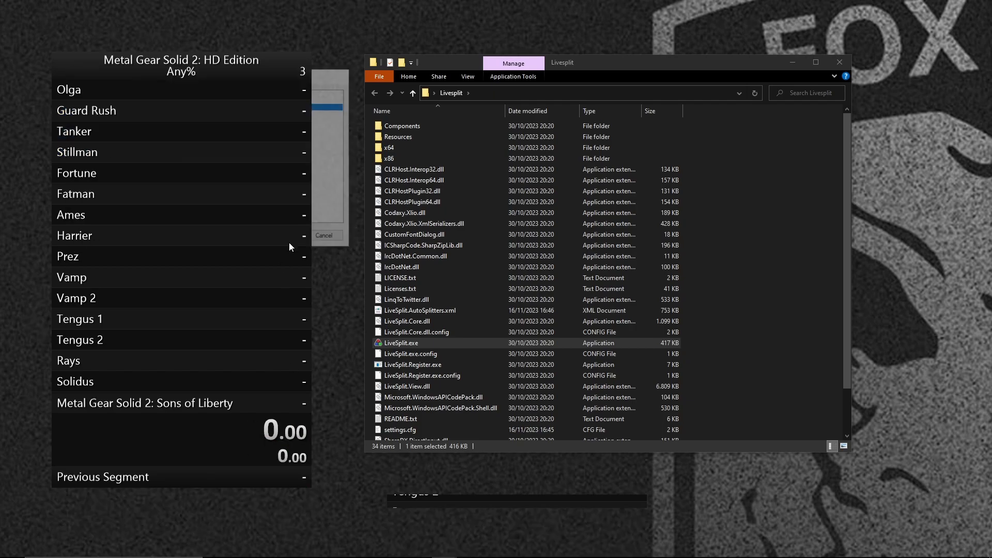
Set the Detailed Timer's main format to 0:00:01 and its segment timer format to 00:01.
right_click(279, 436)
click(305, 467)
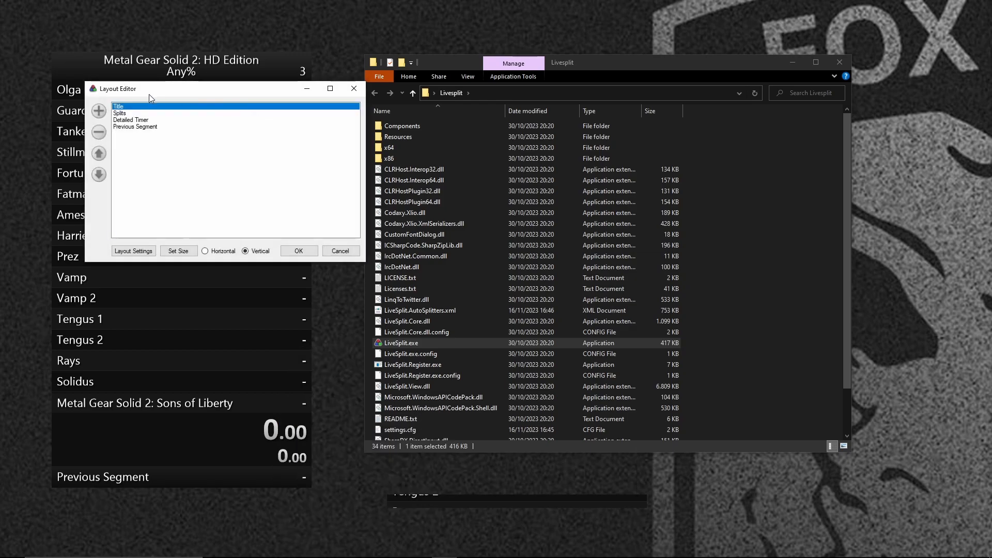
double_click(133, 120)
drag(346, 271, 352, 307)
click(192, 248)
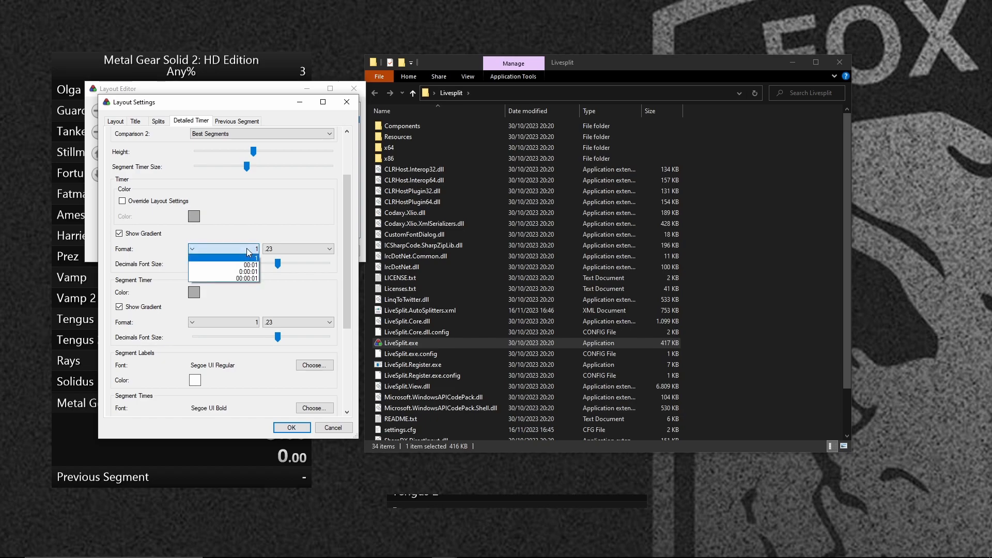
click(248, 271)
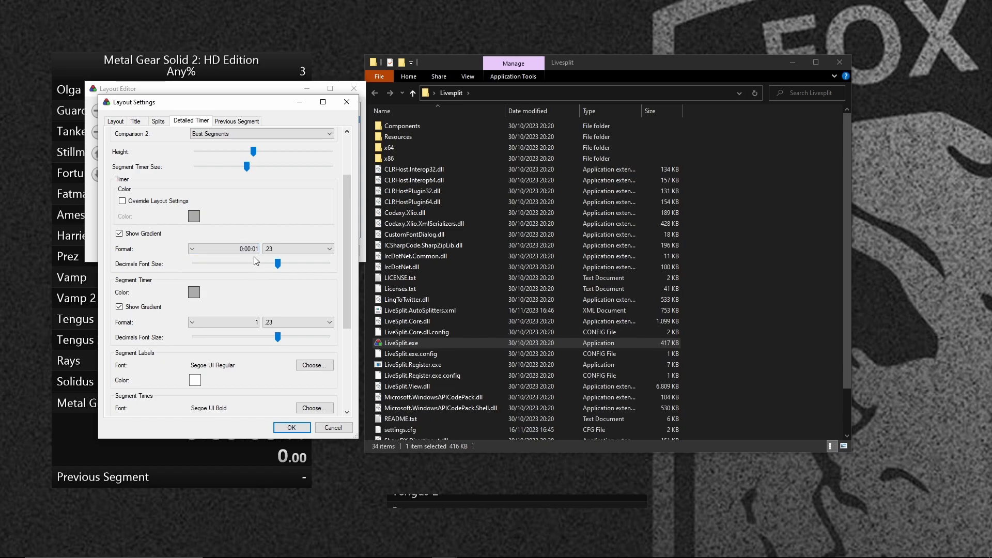
click(253, 322)
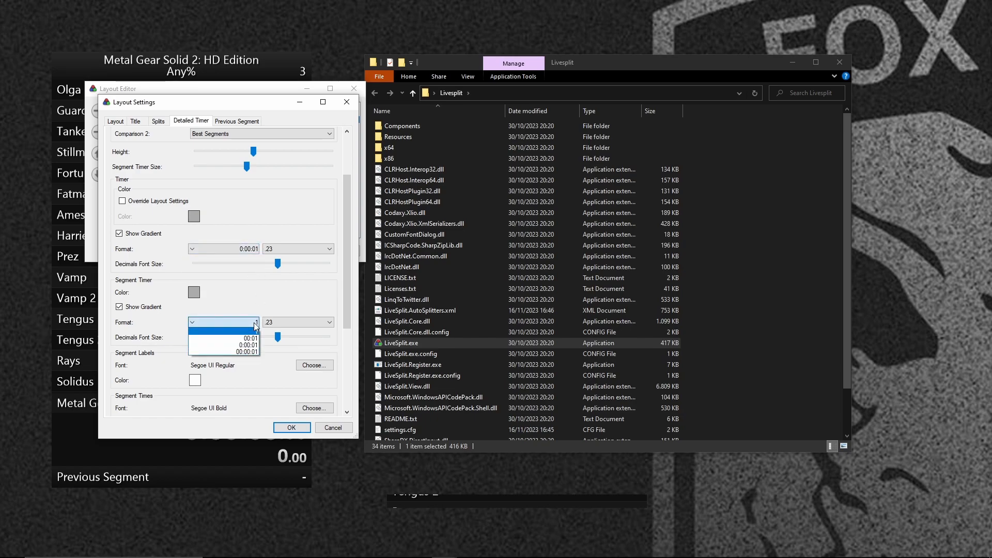
click(255, 339)
click(298, 426)
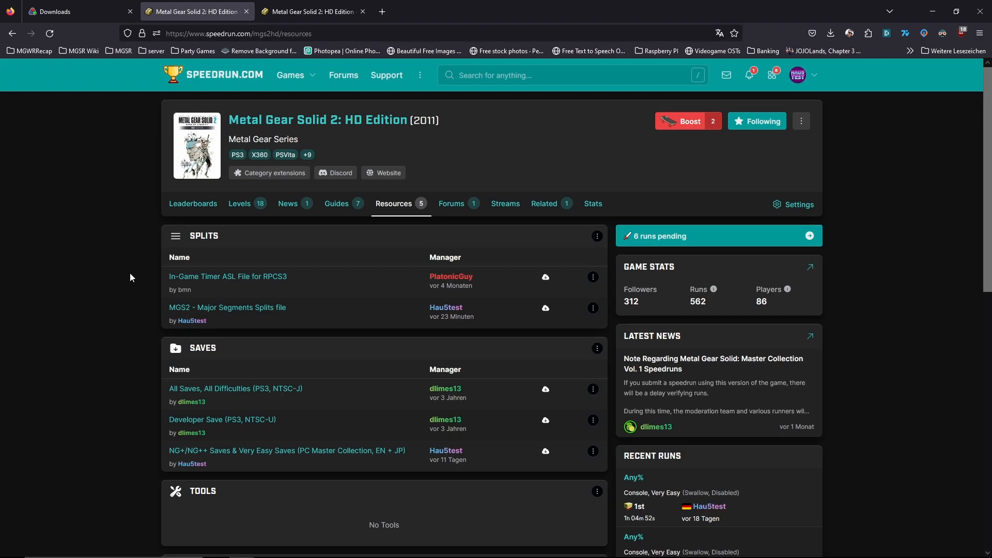
Look through the splits, saves, tools and patches on speedrun.com's Metal Gear Solid 2: HD Edition resources page.
scroll(223, 313, down, 4)
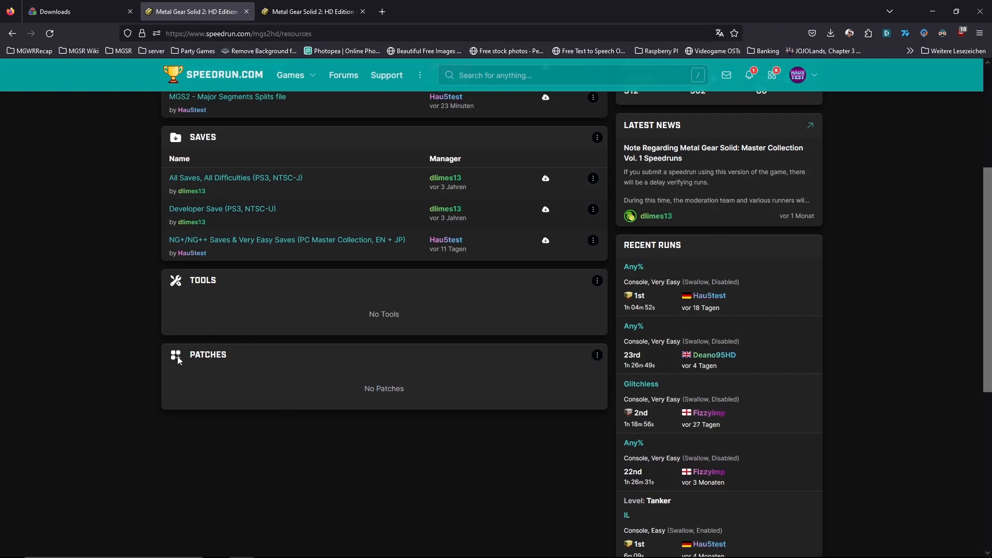
scroll(178, 347, up, 4)
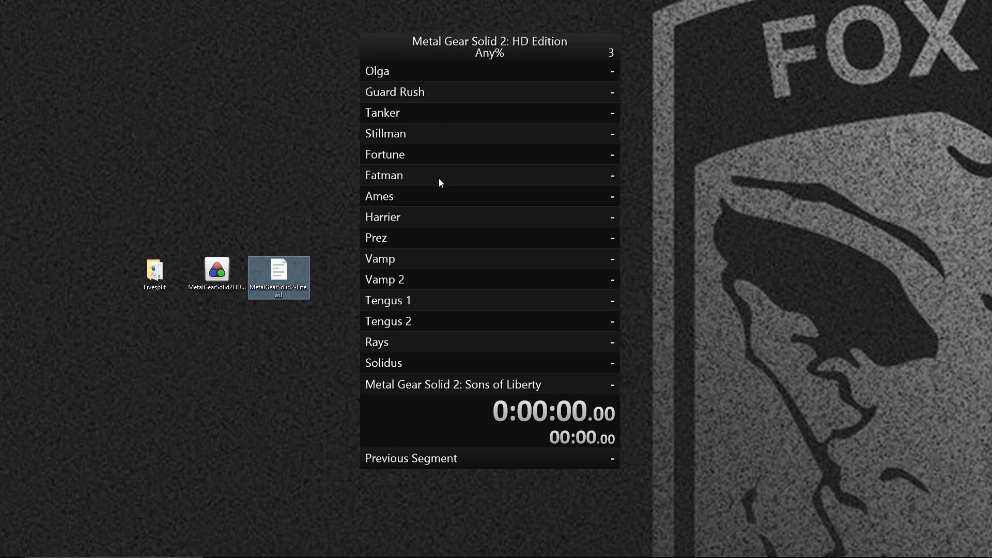
Add the Scriptable Auto Splitter component to the LiveSplit layout.
right_click(448, 266)
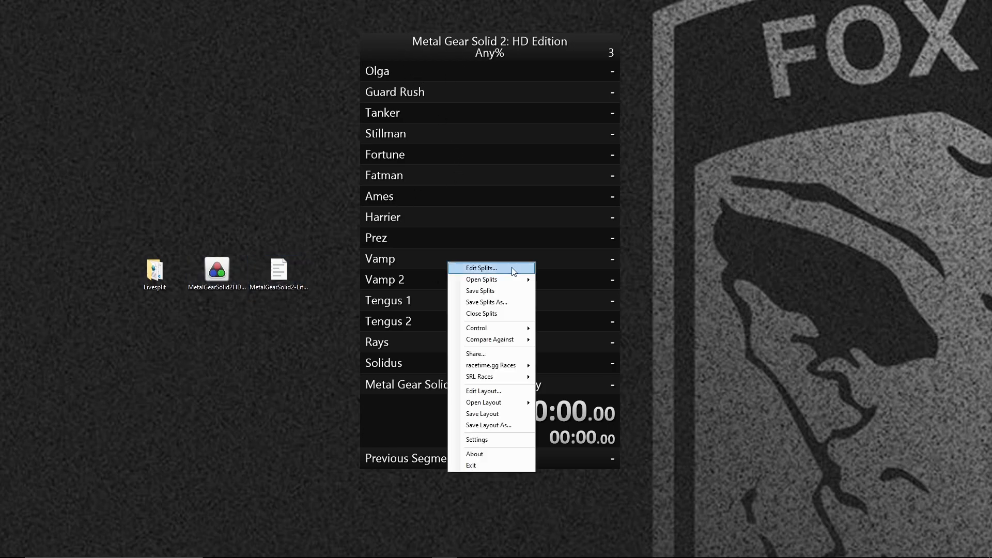
click(479, 389)
drag(304, 129, 252, 44)
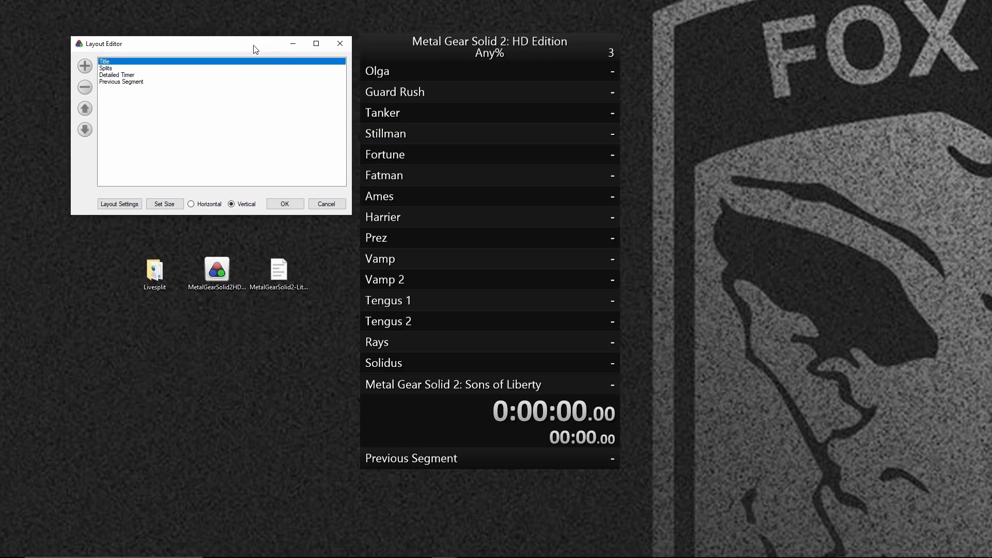
click(81, 67)
mouse_move(157, 111)
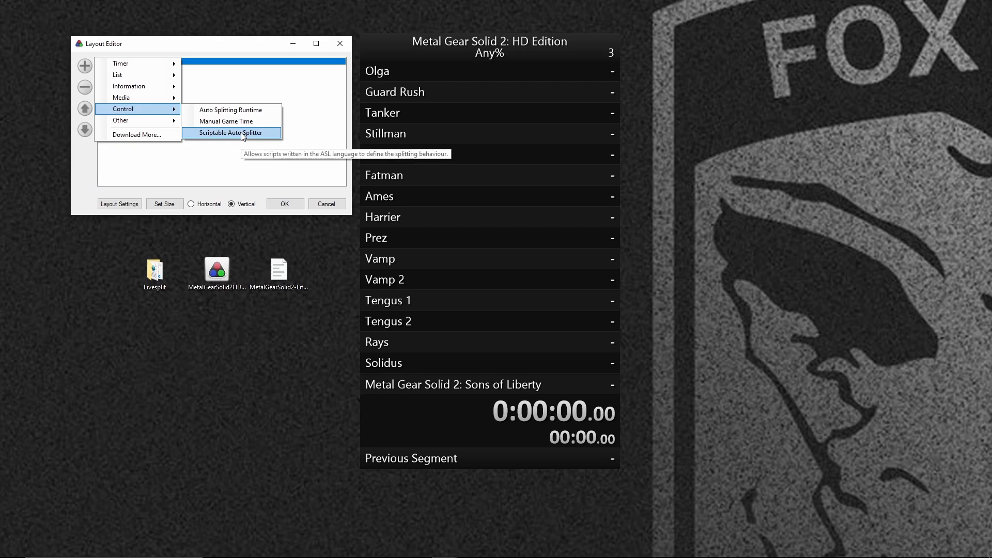
click(242, 133)
Load MetalGearSolid2-Lite.asl from the Desktop as the Scriptable Auto Splitter's script.
double_click(140, 89)
drag(235, 143, 460, 49)
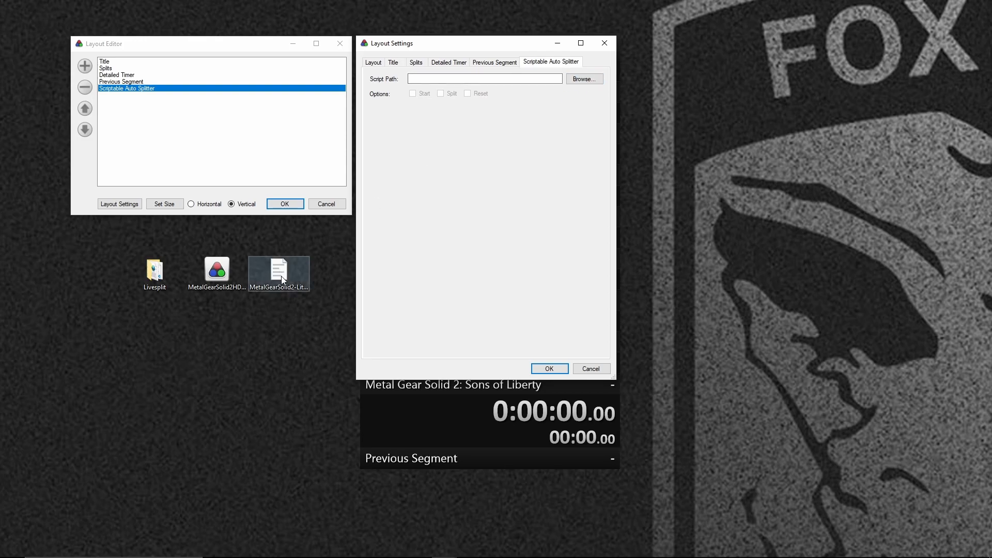
click(584, 78)
drag(443, 134, 390, 135)
click(811, 164)
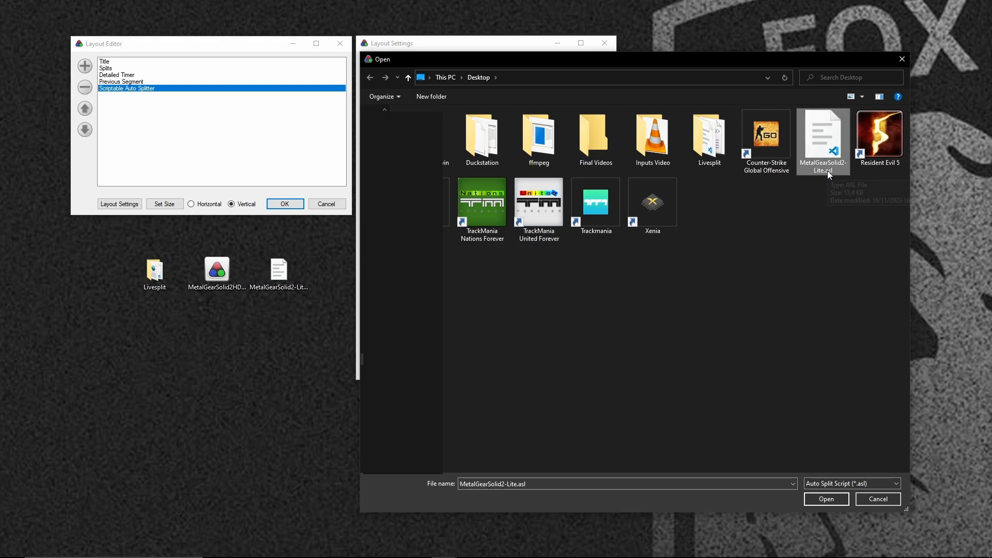
double_click(825, 140)
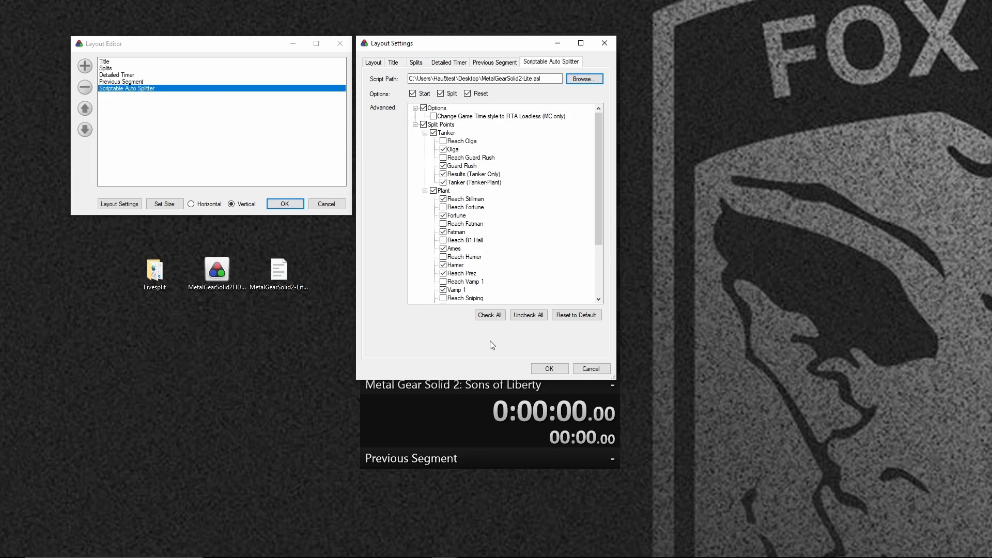
Enable "Change Game Time style to RTA Loadless (MC only)" and review the Tanker and Plant split points.
click(432, 116)
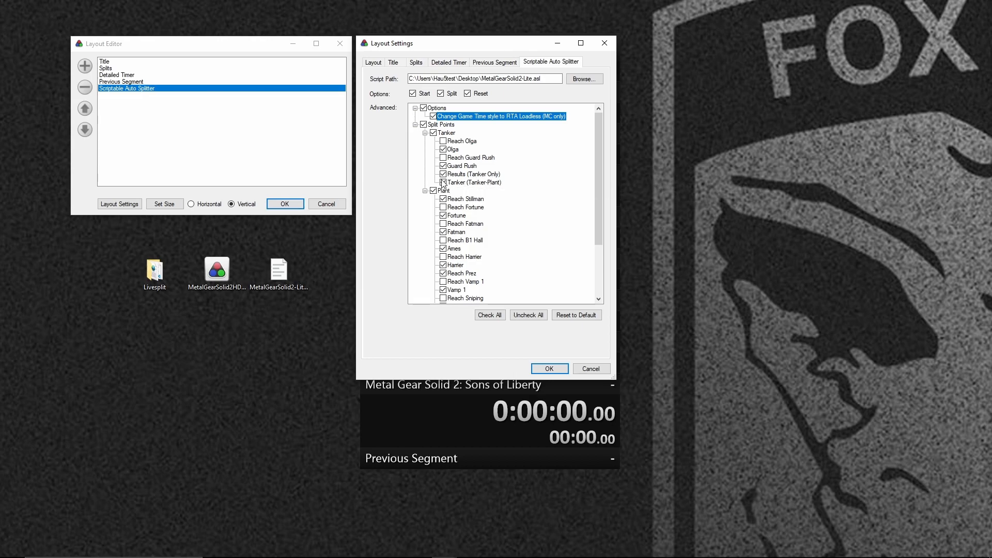
scroll(535, 168, down, 3)
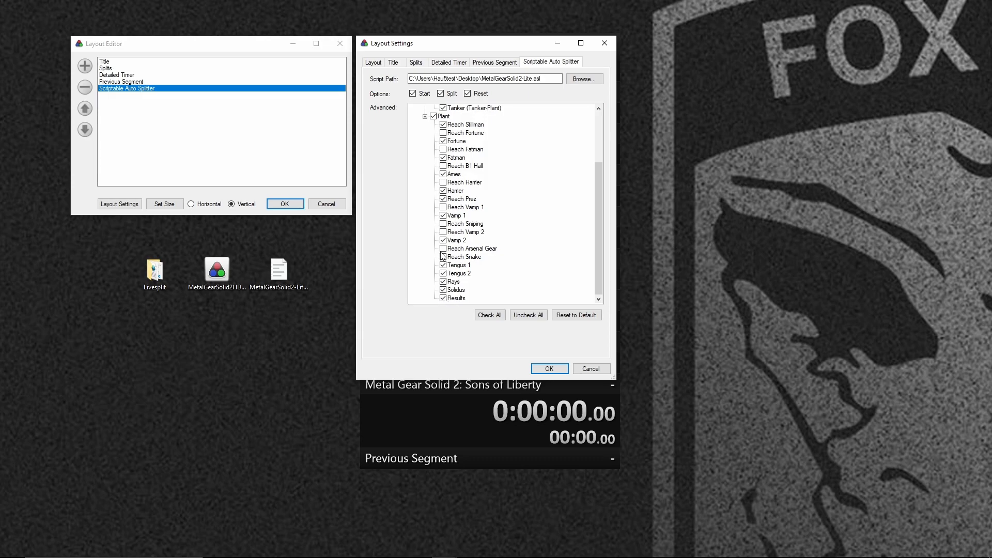
scroll(443, 238, up, 3)
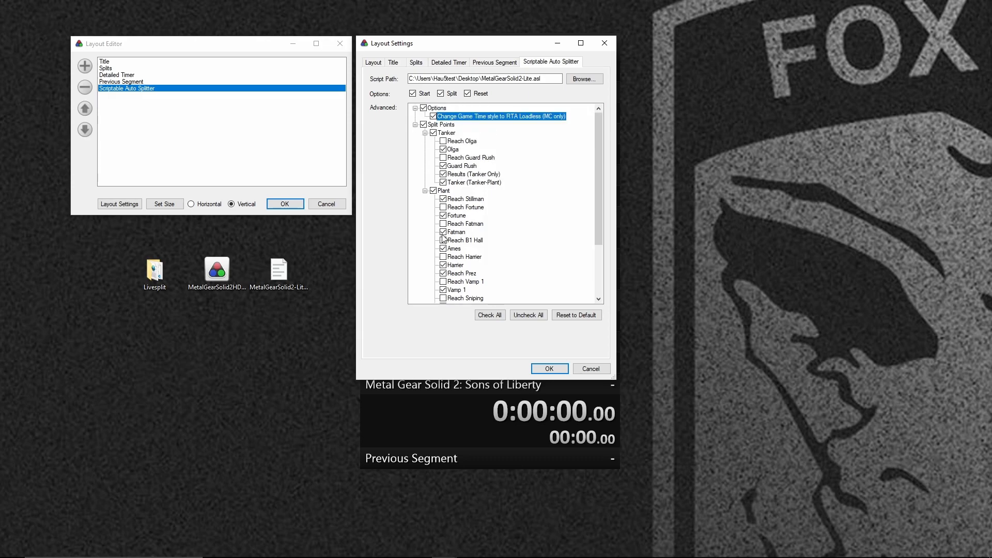
scroll(441, 217, down, 3)
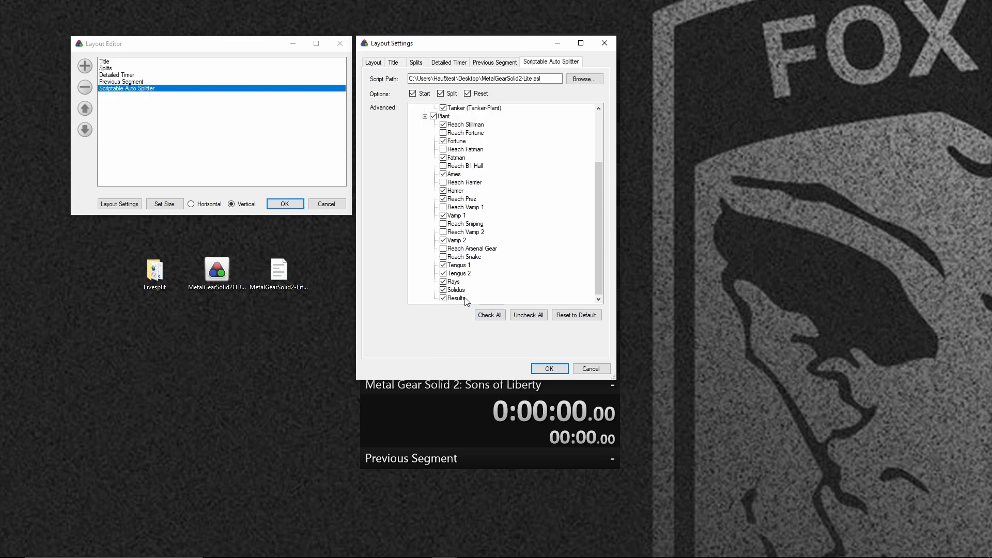
Disable the Vamp 1, Reach Prez, Harrier, Ames and Fatman split points, and reset the auto splitter options to default.
click(443, 215)
click(443, 199)
click(443, 190)
click(443, 173)
click(443, 157)
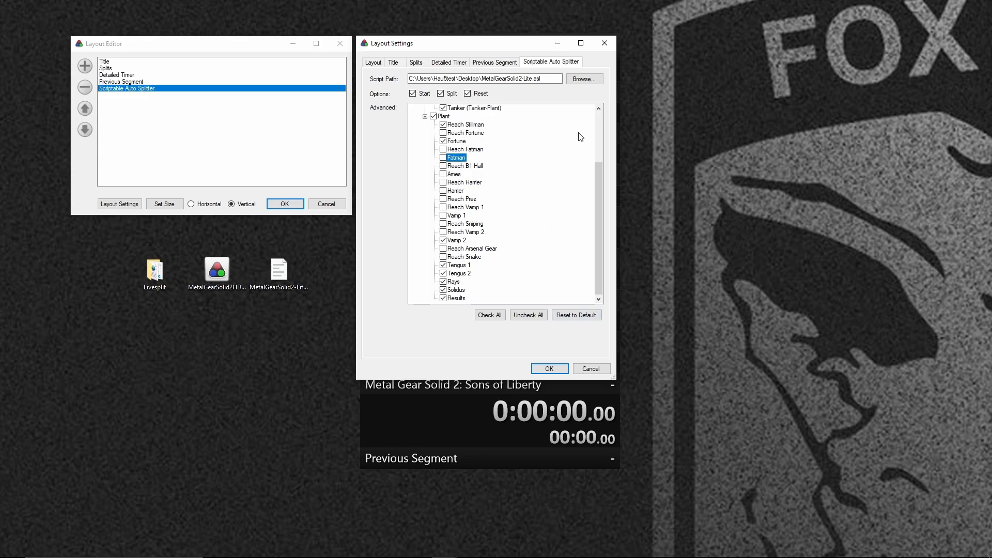
click(592, 316)
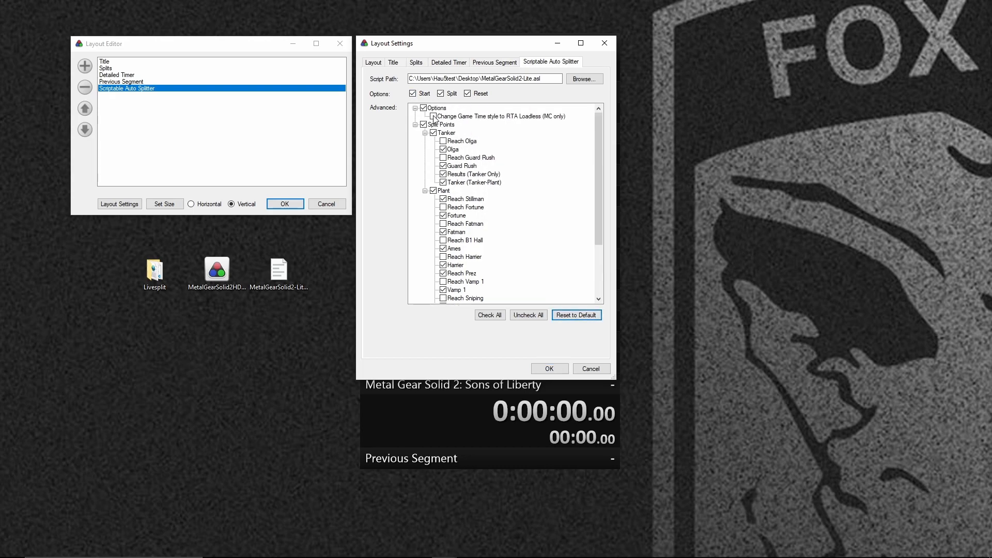
Turn on "Change Game Time style to RTA Loadless (MC only)" in the default auto splitter options and confirm the layout.
click(434, 118)
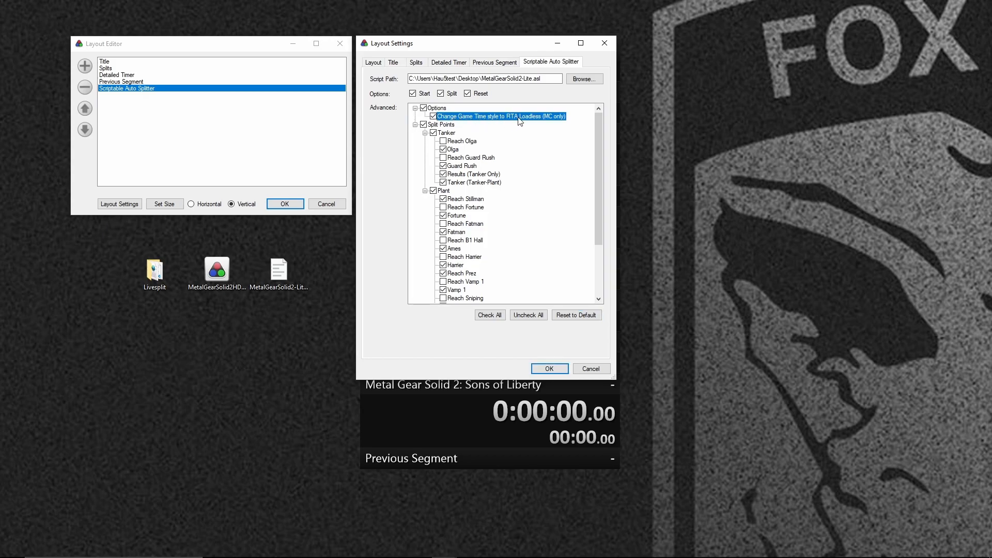
click(551, 368)
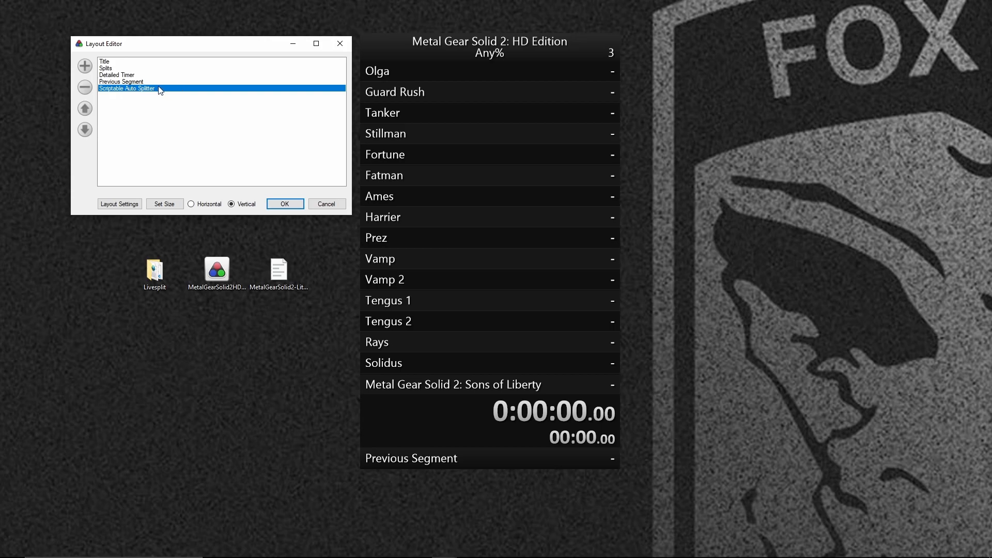
key(Return)
Save the current layout to the Desktop as MGS2Layout.
right_click(431, 195)
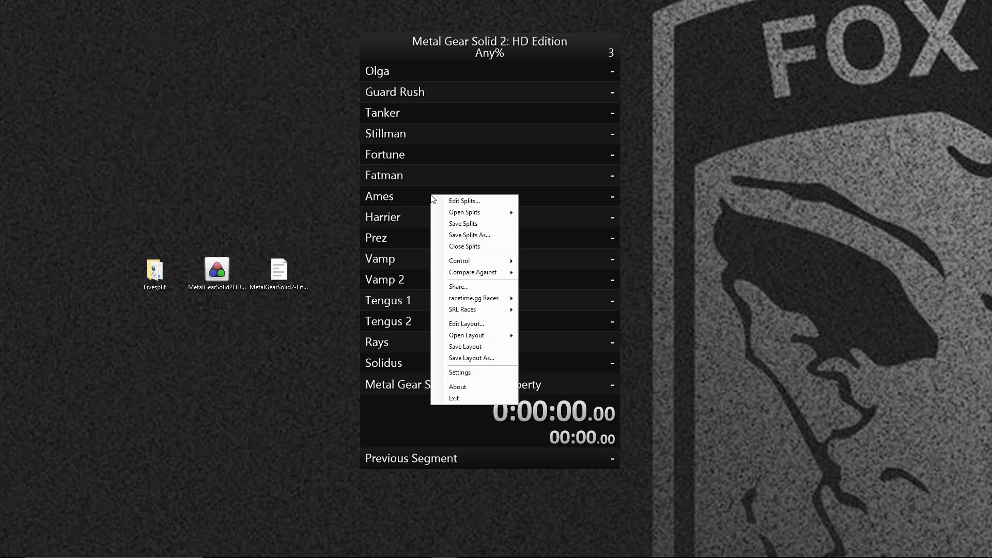
click(479, 360)
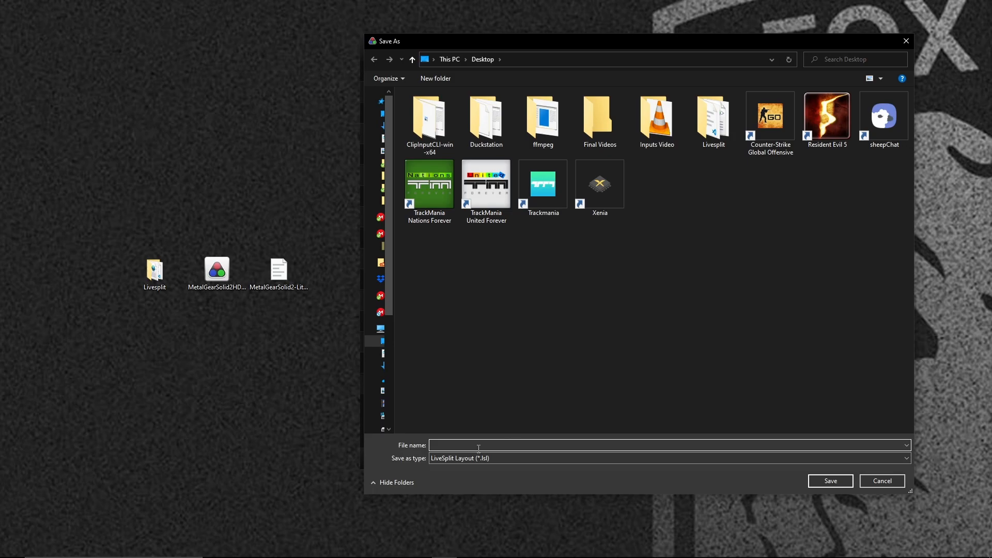
text(MGS2Layout)
key(Return)
drag(205, 335, 205, 335)
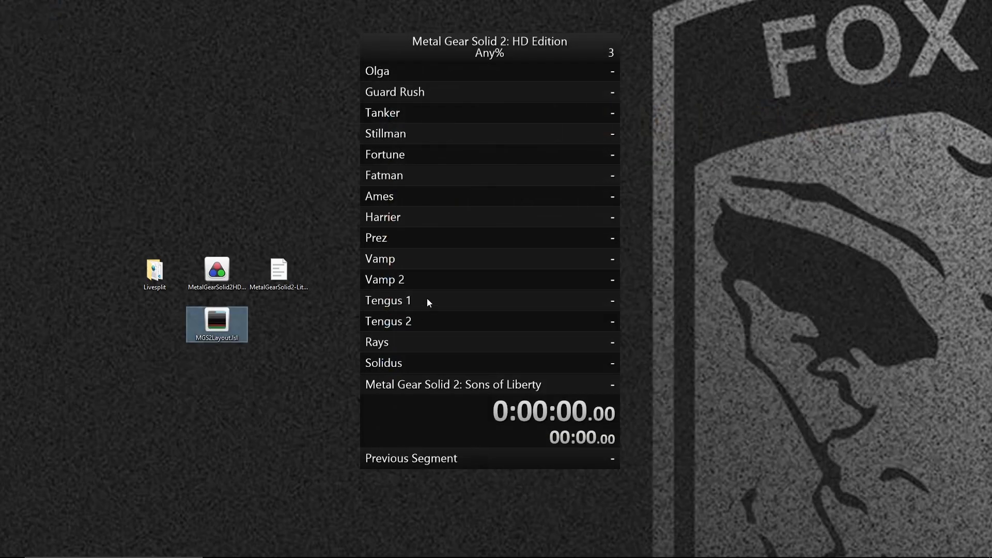
Turn on the Use Layout option for the Any% splits, assign MGS2Layout to them and confirm.
right_click(416, 278)
click(460, 285)
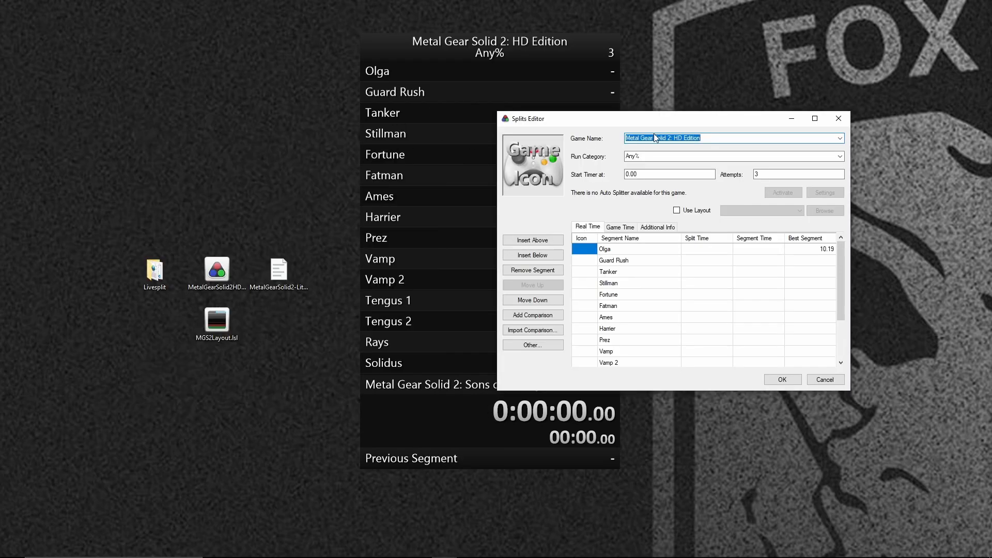
click(676, 210)
click(762, 210)
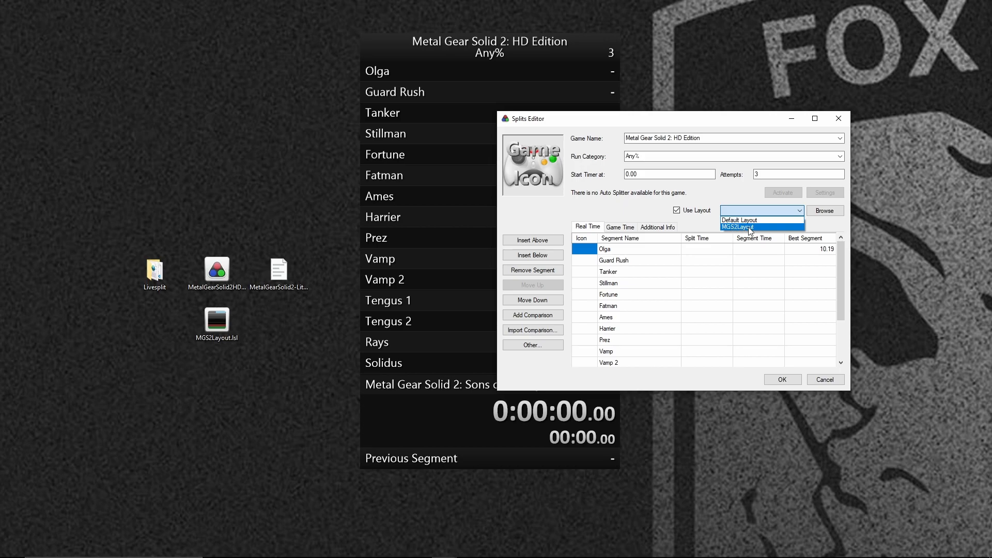
click(750, 227)
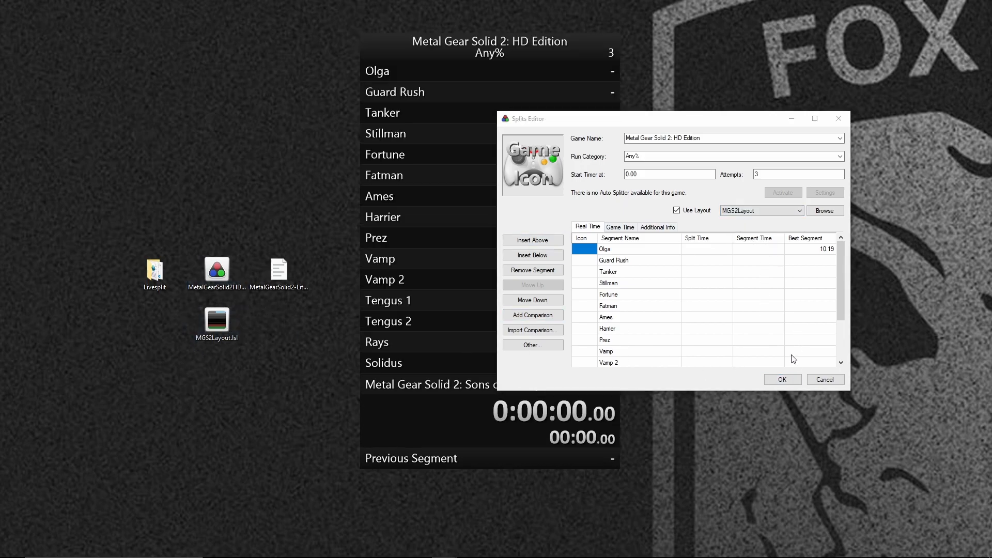
click(782, 380)
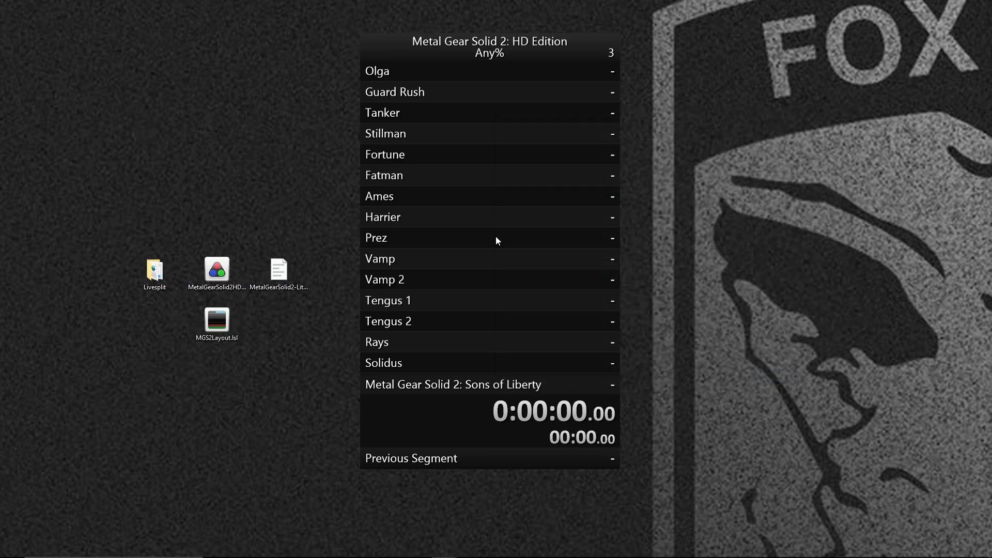
Set the run comparison to use Game Time instead of Real Time.
right_click(495, 236)
mouse_move(560, 305)
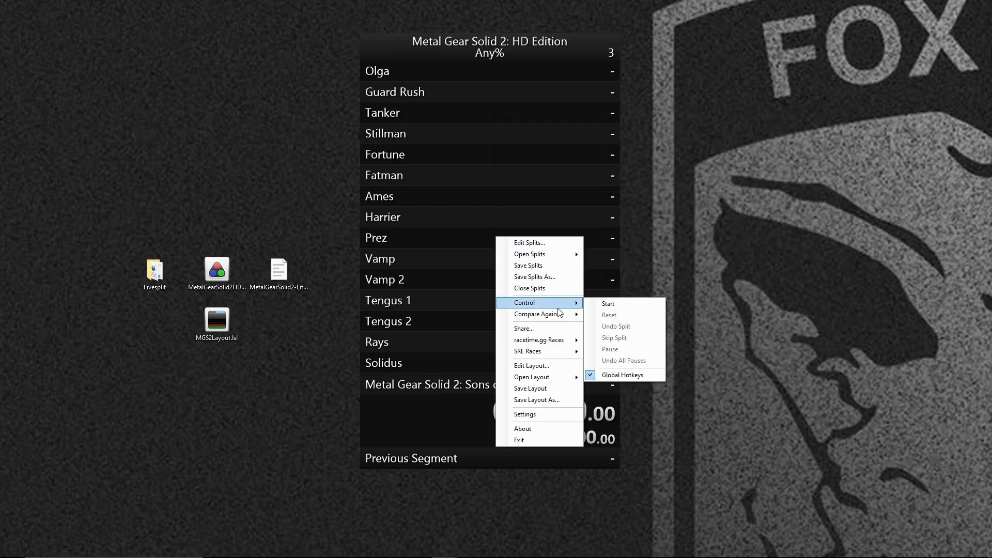
mouse_move(546, 320)
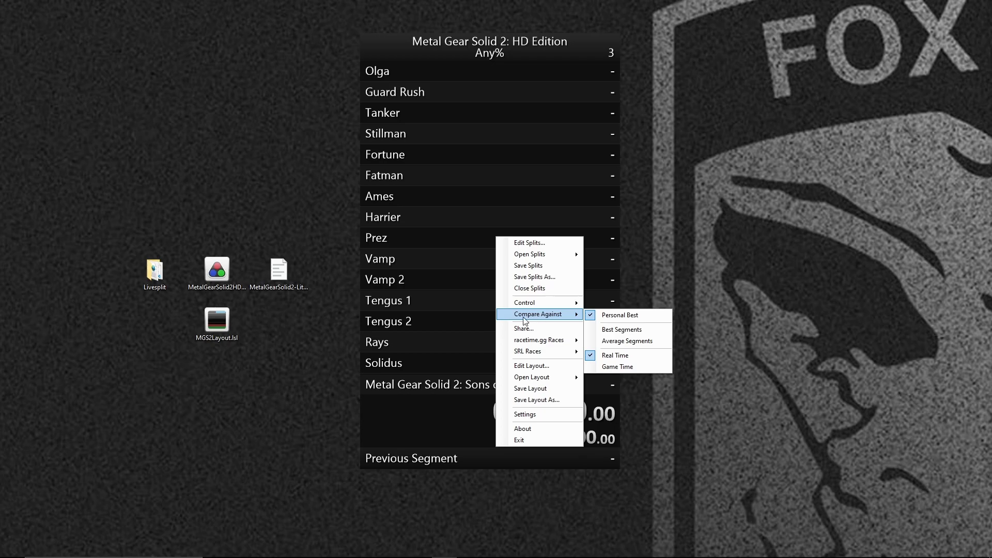
click(619, 369)
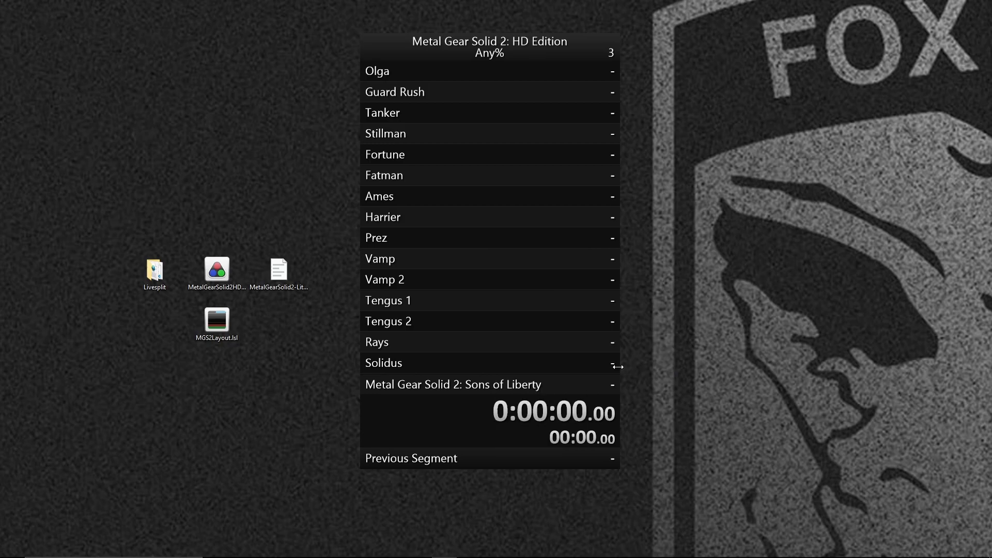
right_click(491, 273)
mouse_move(537, 351)
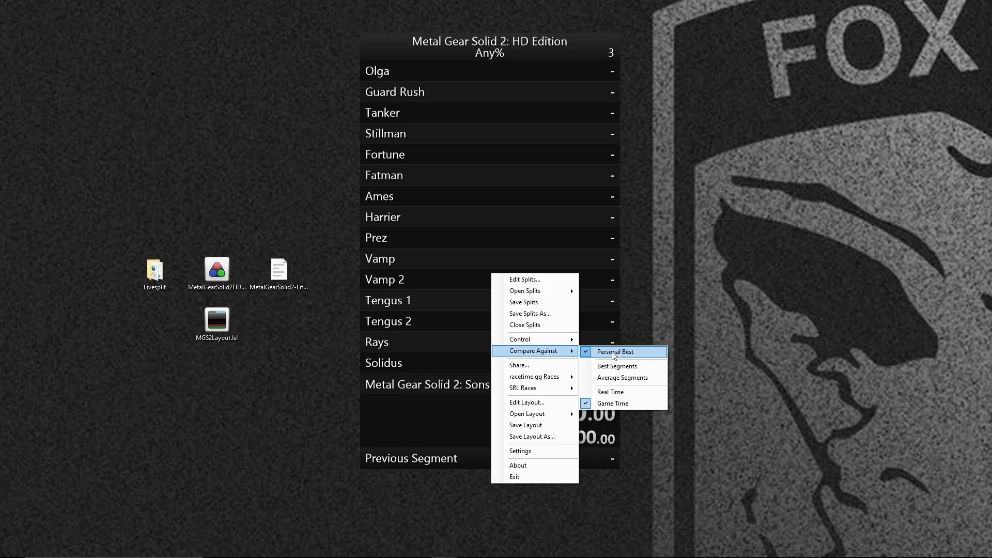
click(629, 408)
Review the Scriptable Auto Splitter's options and split points in the layout, and confirm the settings.
right_click(459, 337)
click(513, 469)
click(198, 174)
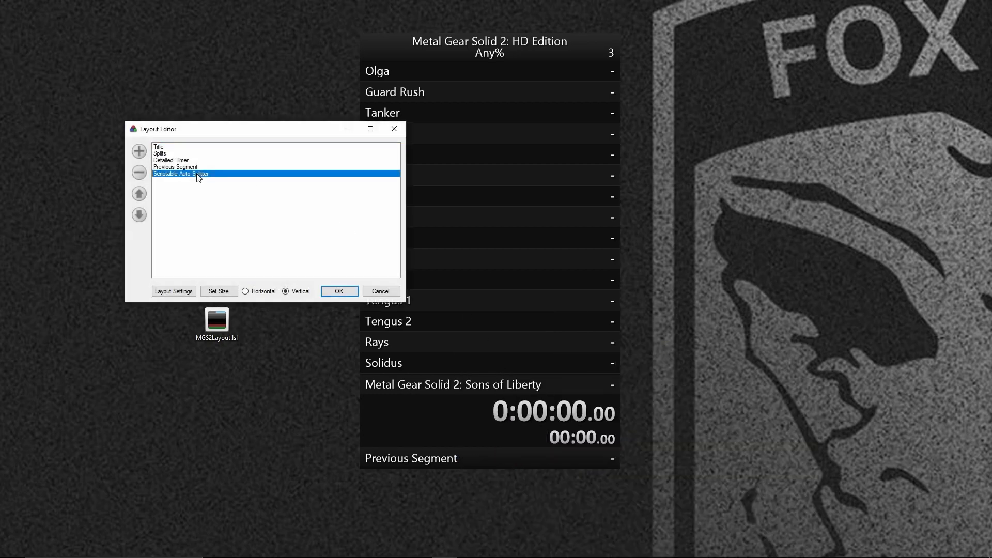
double_click(197, 174)
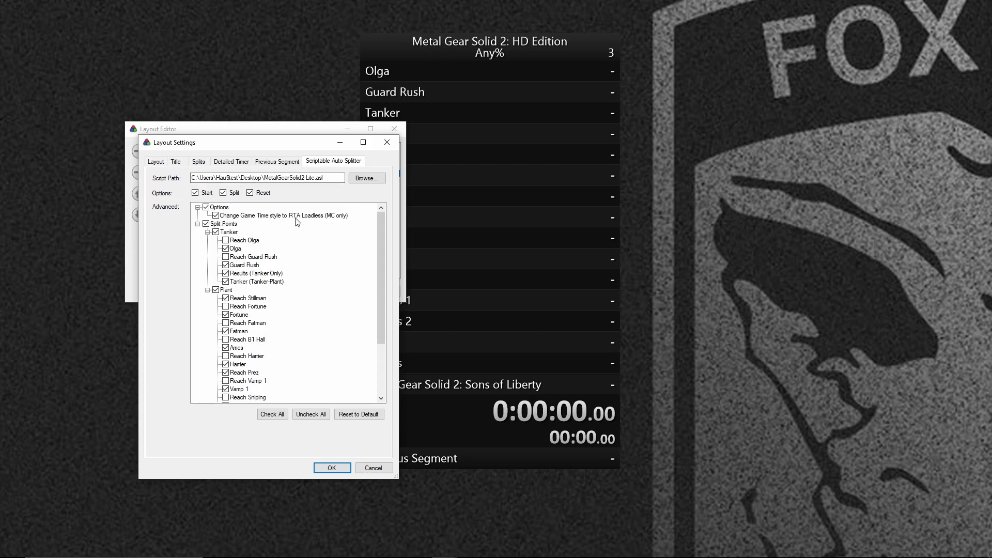
click(332, 467)
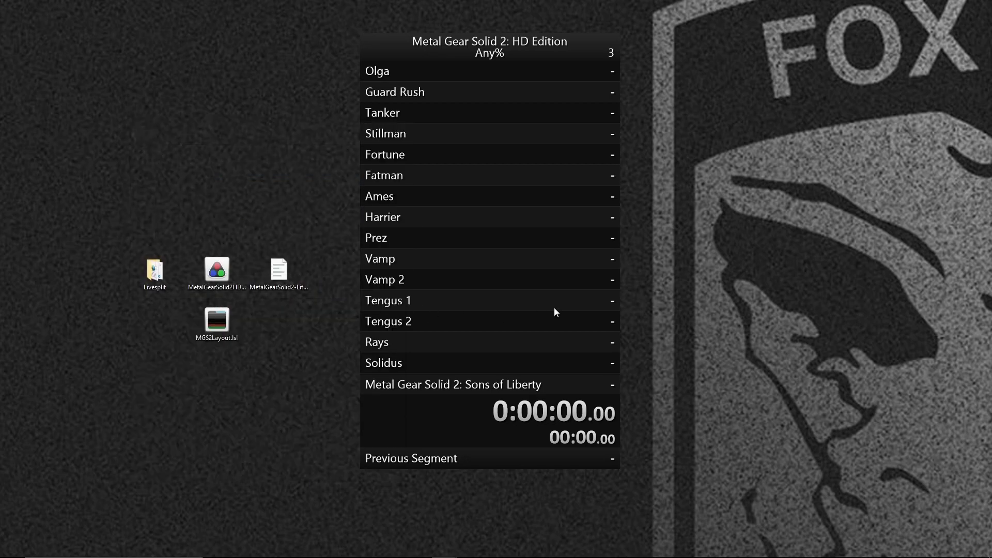
Save both the splits and the layout.
right_click(497, 300)
click(539, 331)
right_click(485, 277)
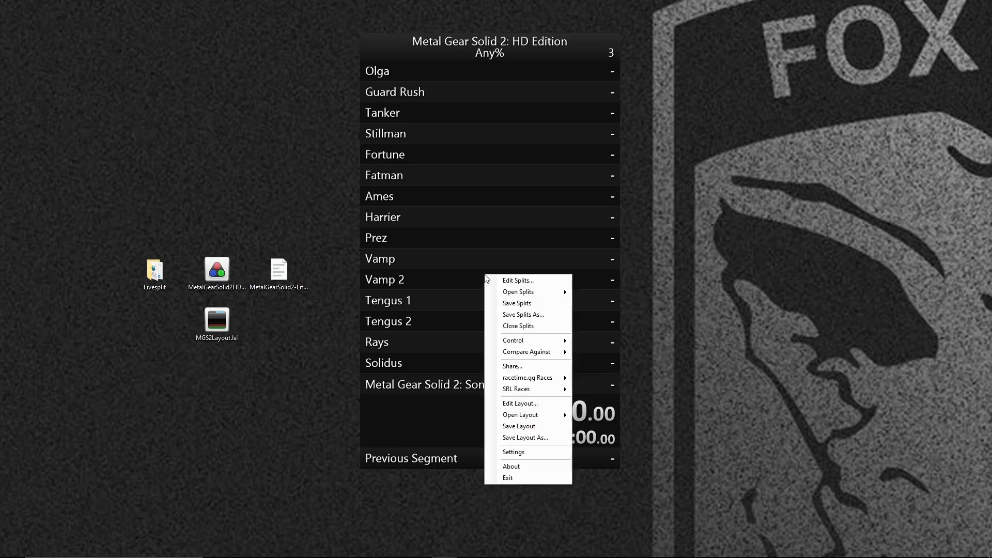
click(519, 426)
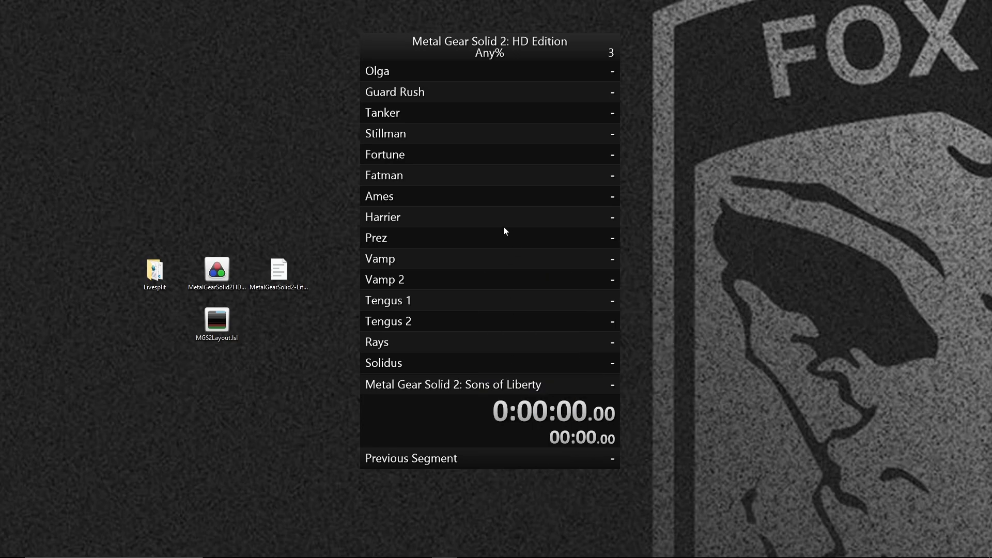
Move the timer to the desktop's upper-left corner and remove the Title, Splits and Previous Segment components from the layout.
drag(506, 230, 169, 236)
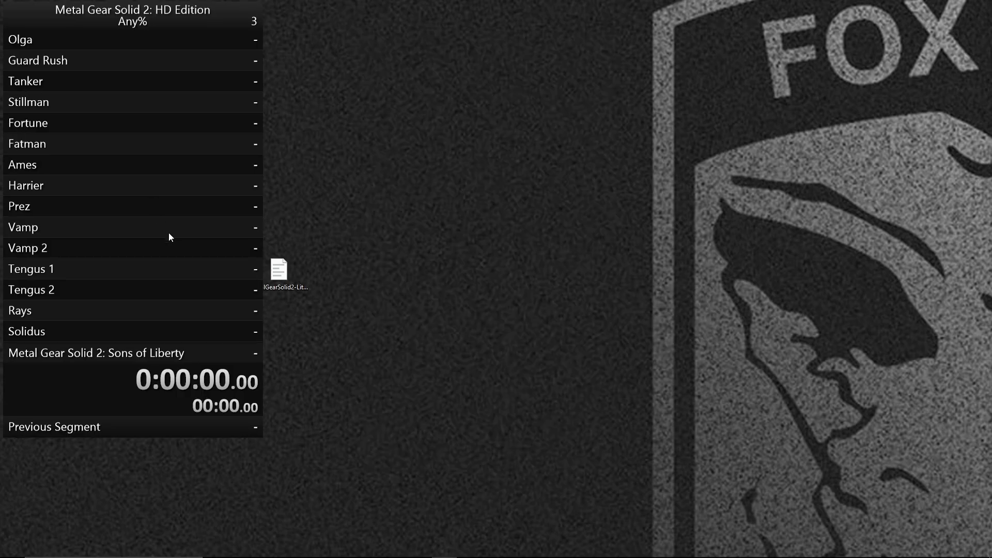
right_click(215, 223)
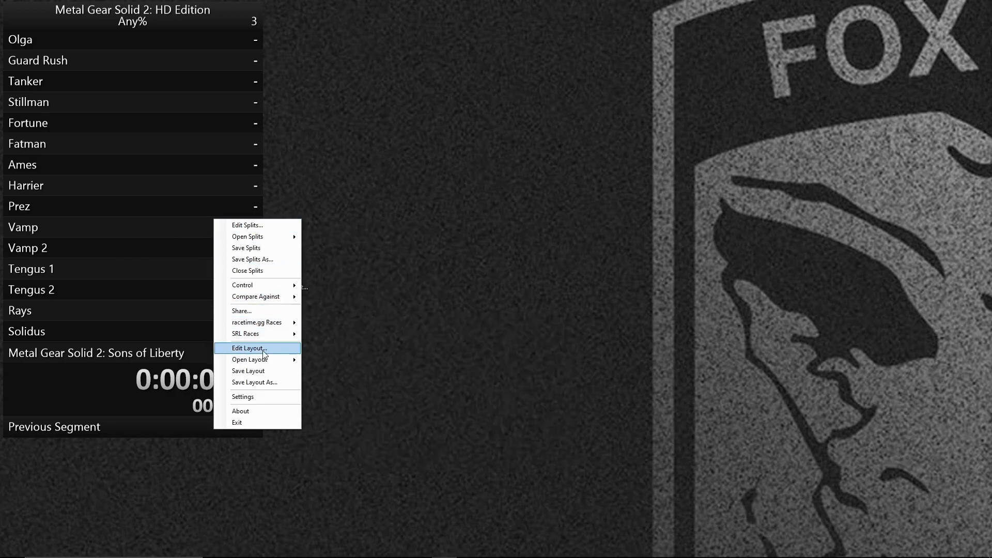
click(244, 345)
drag(178, 24, 474, 95)
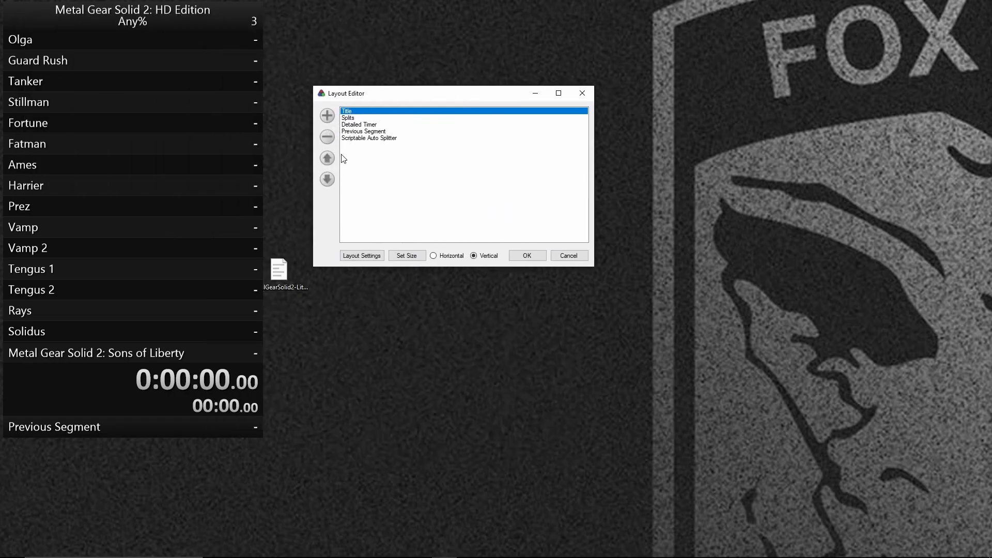
click(326, 138)
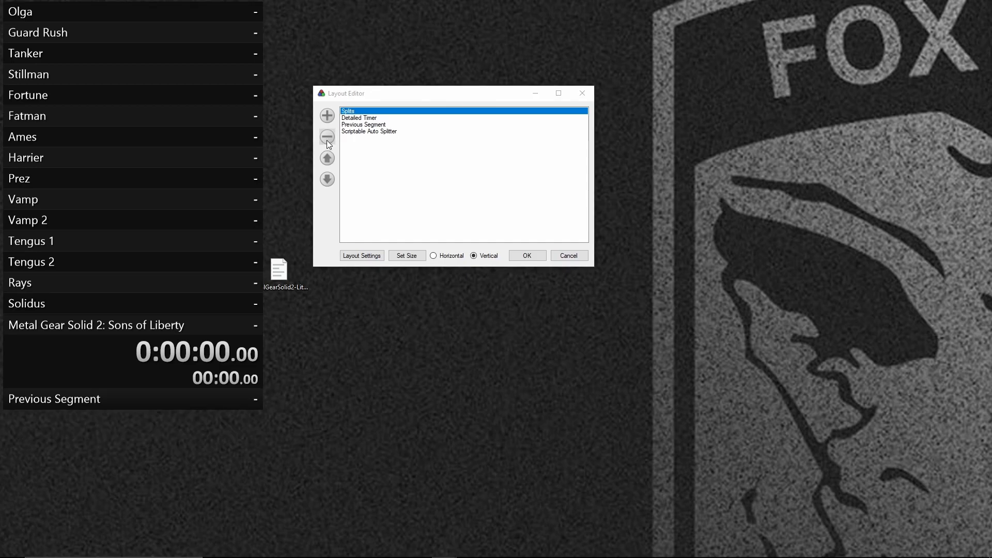
click(358, 113)
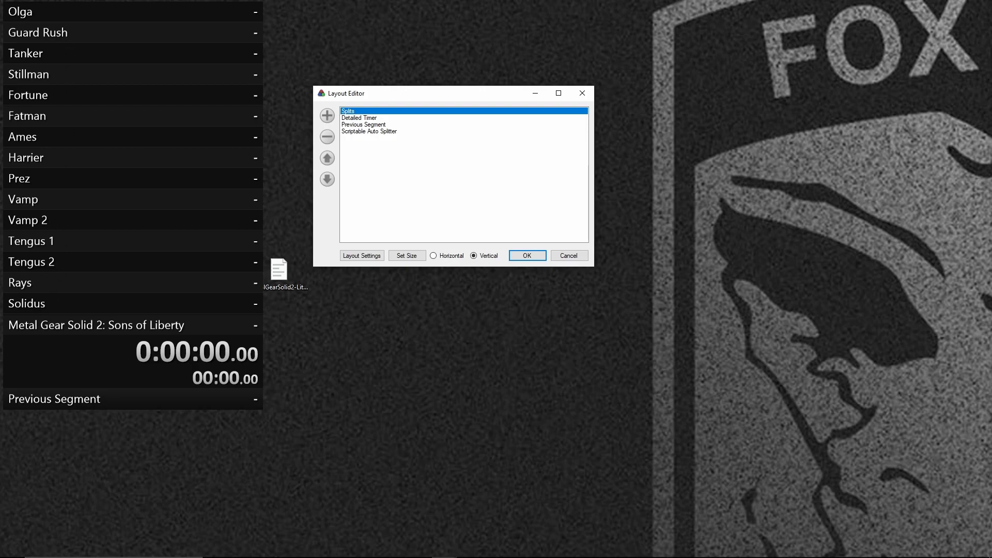
click(327, 136)
click(367, 118)
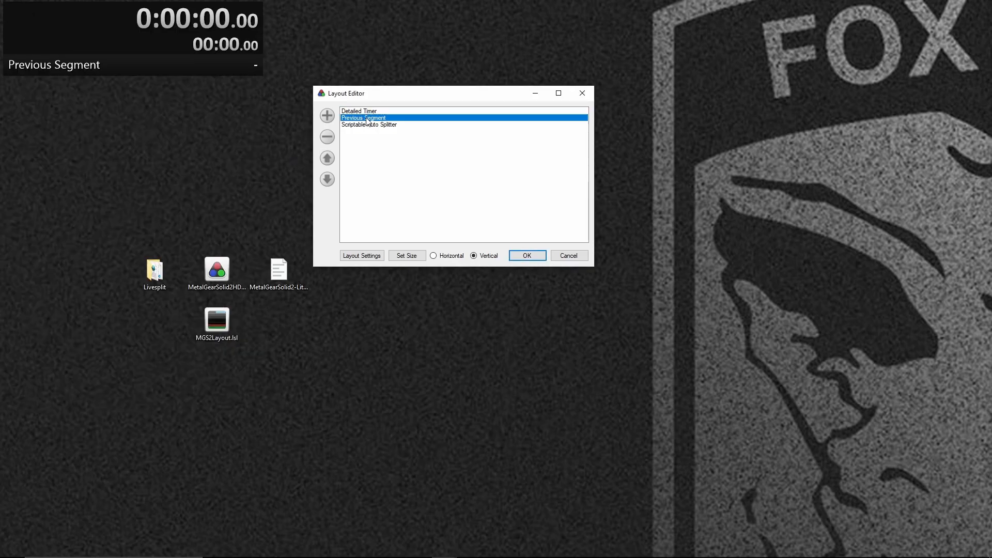
click(327, 137)
Narrow the detailed timer and place it at the lower edge of the desktop, near the middle.
click(146, 25)
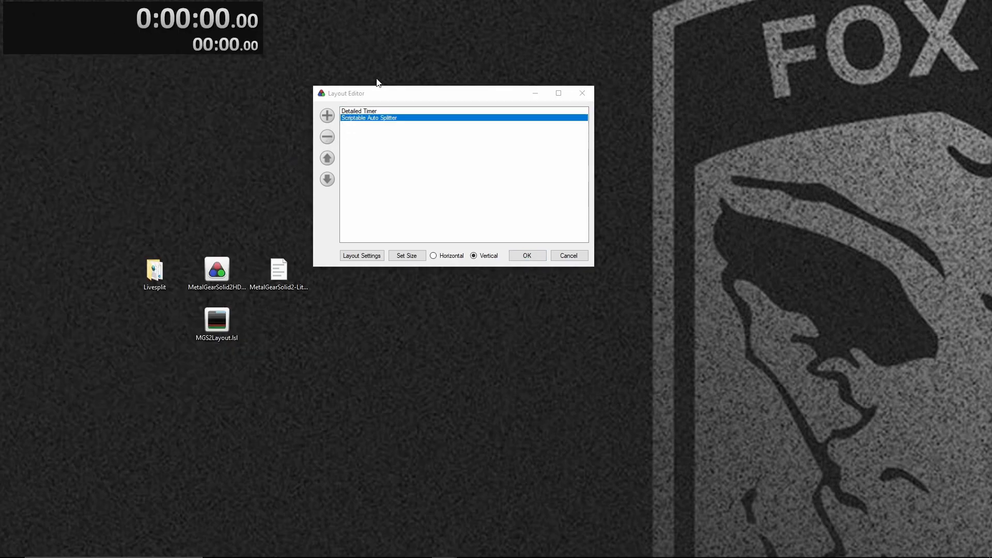
drag(258, 36, 576, 541)
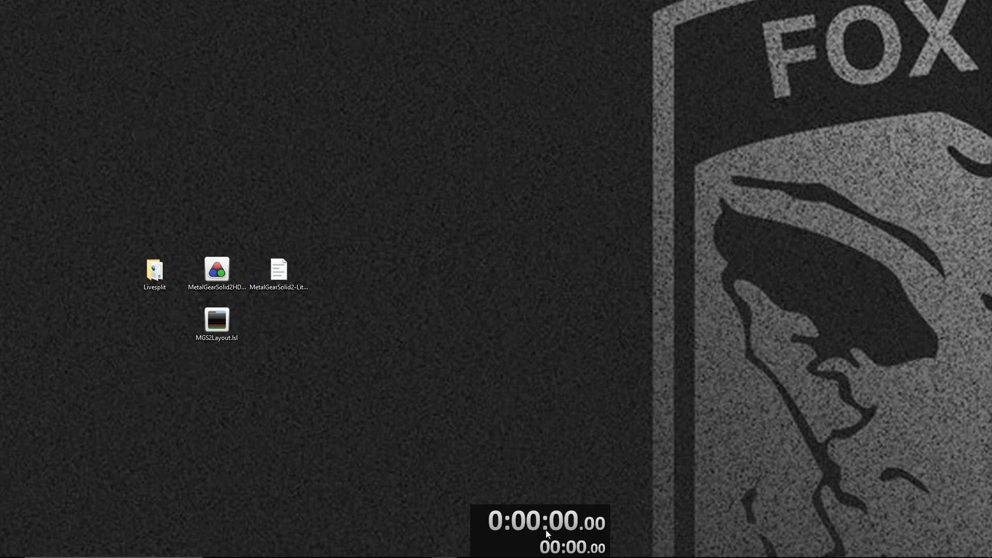
Check the Always on Top option in the general layout settings and leave the layout editor.
right_click(545, 528)
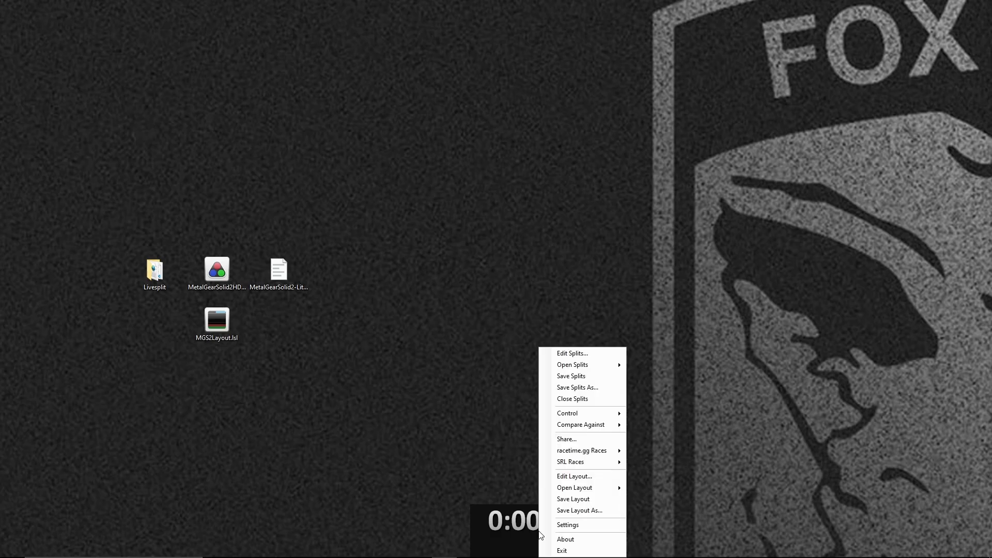
click(597, 478)
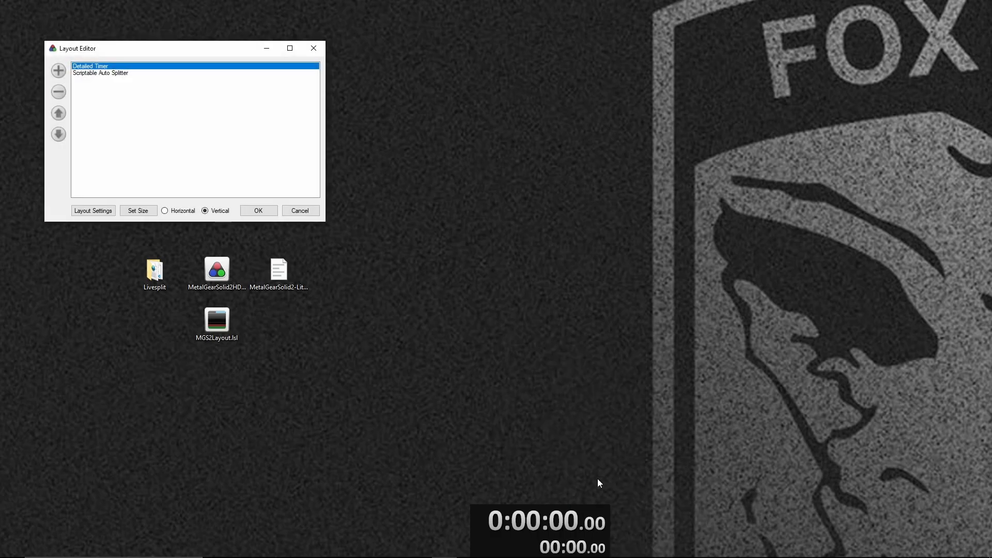
click(101, 214)
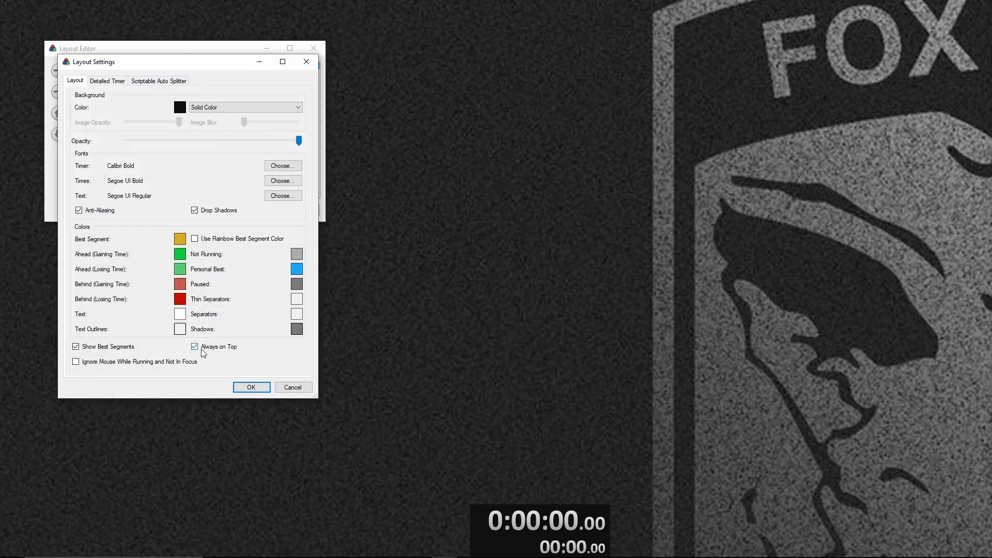
click(256, 391)
click(300, 211)
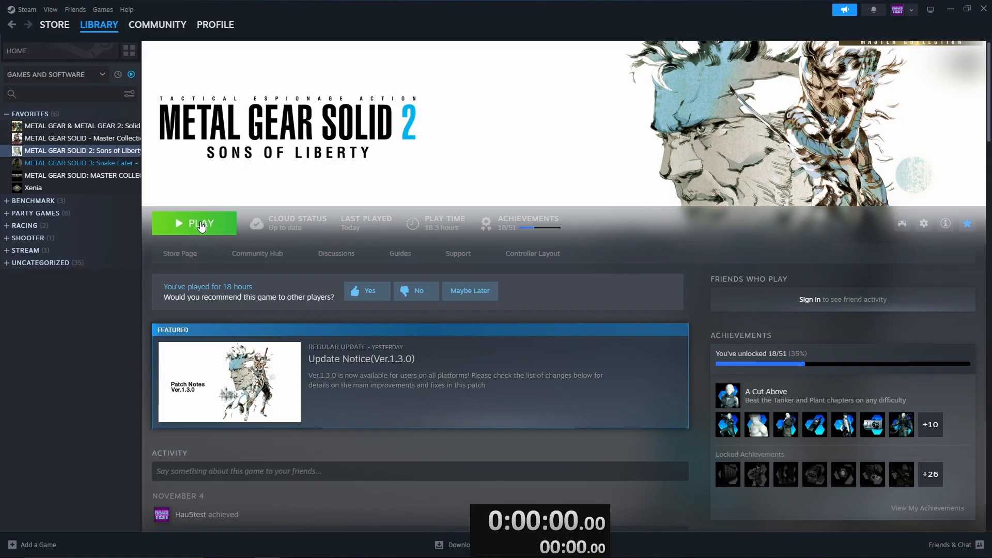
Launch Metal Gear Solid 2: Sons of Liberty from Steam and start a new game with Radar Type 1.
click(201, 226)
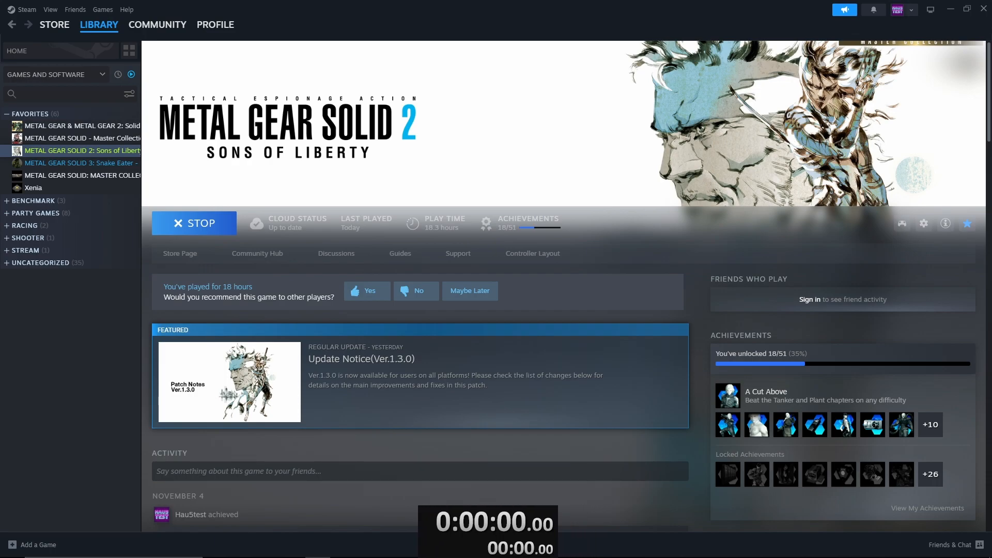
key(alt+Tab)
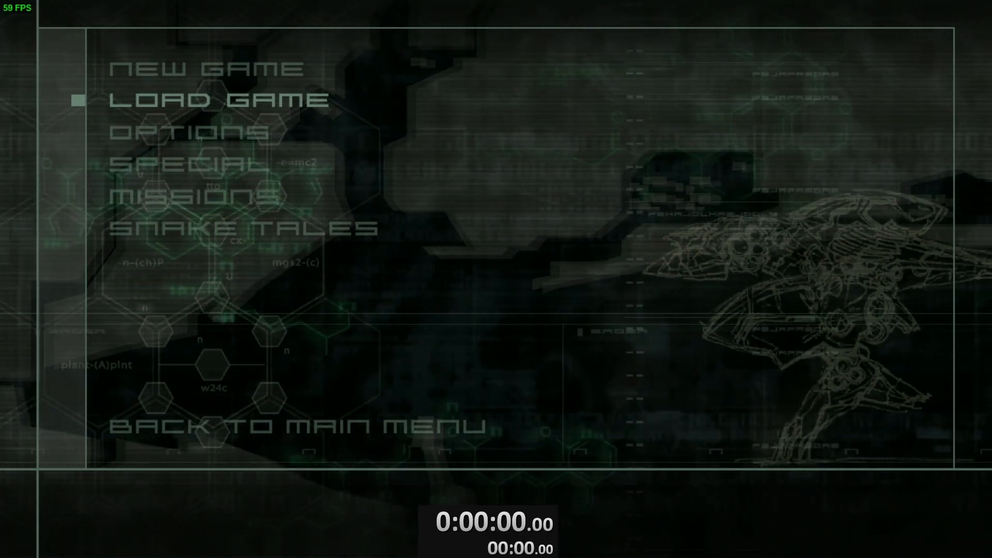
key(Up)
key(Return)
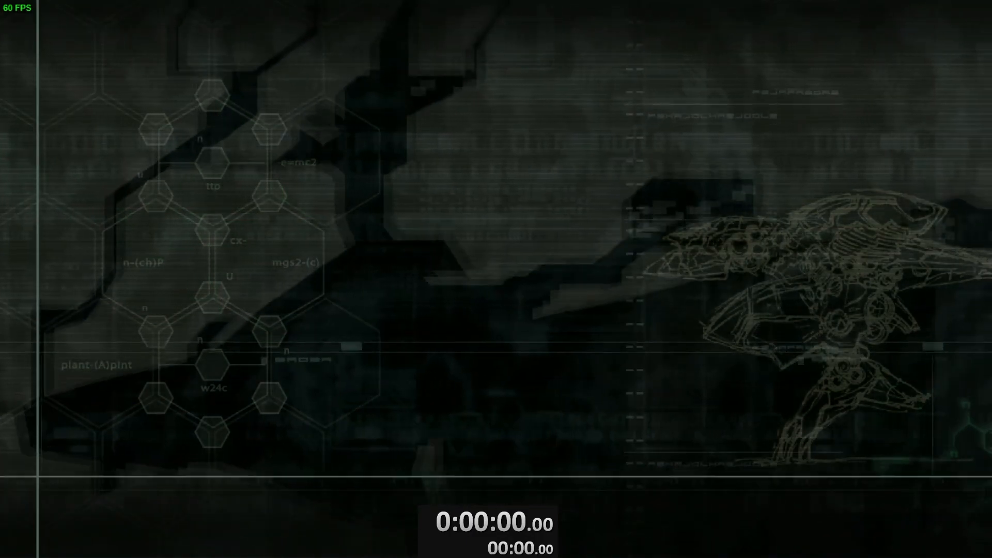
key(Return)
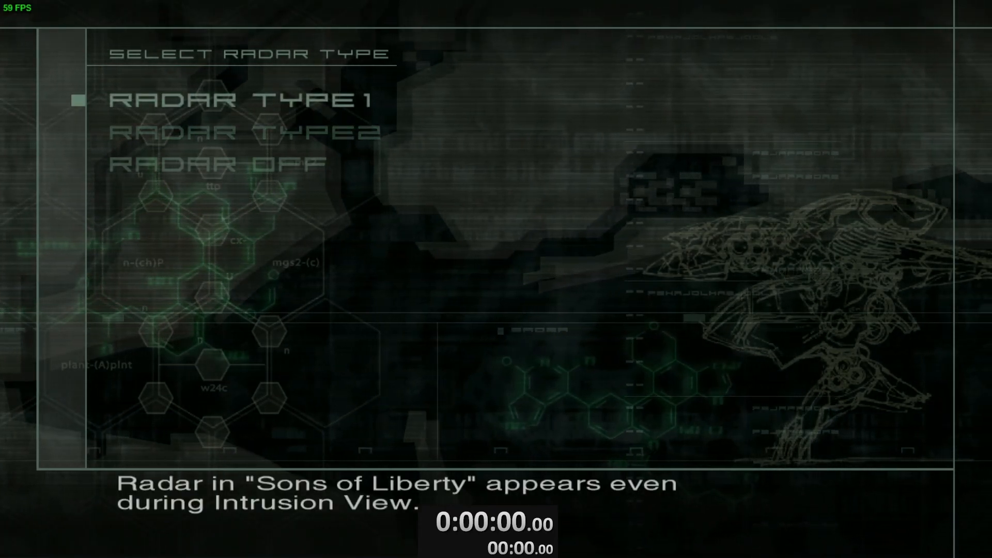
key(Return)
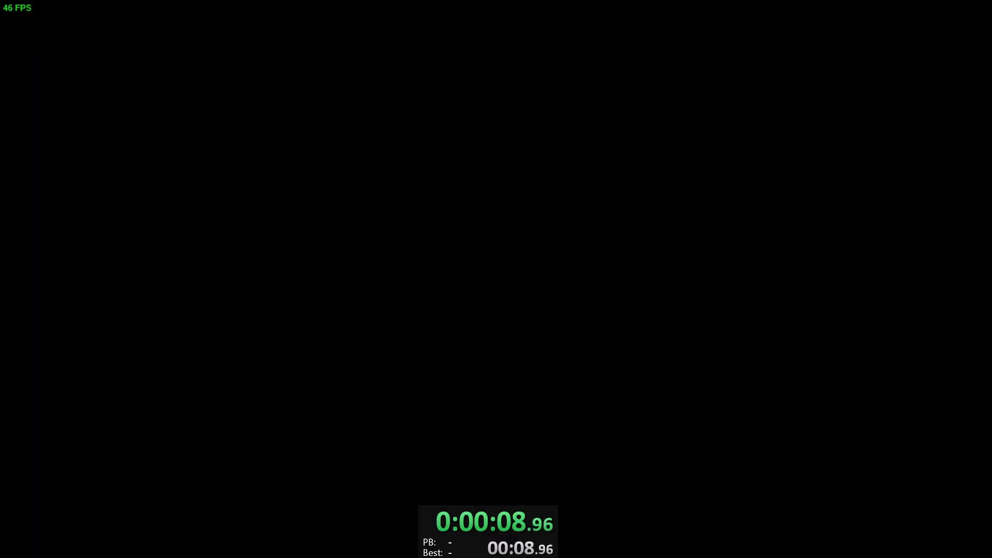
Skip ahead in the game's opening to the codec screen to test the automatic timer start.
key(Return)
key(Return)
key(Return)
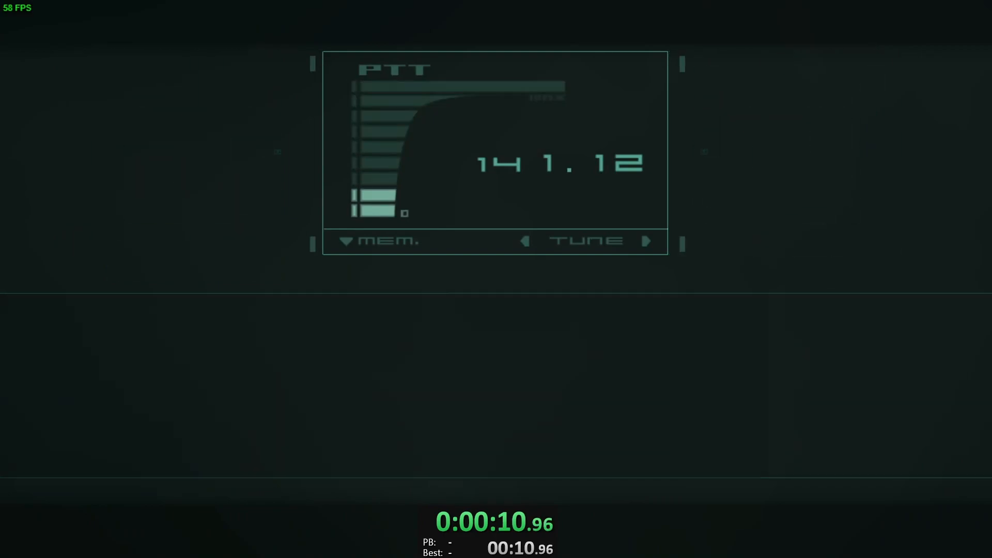